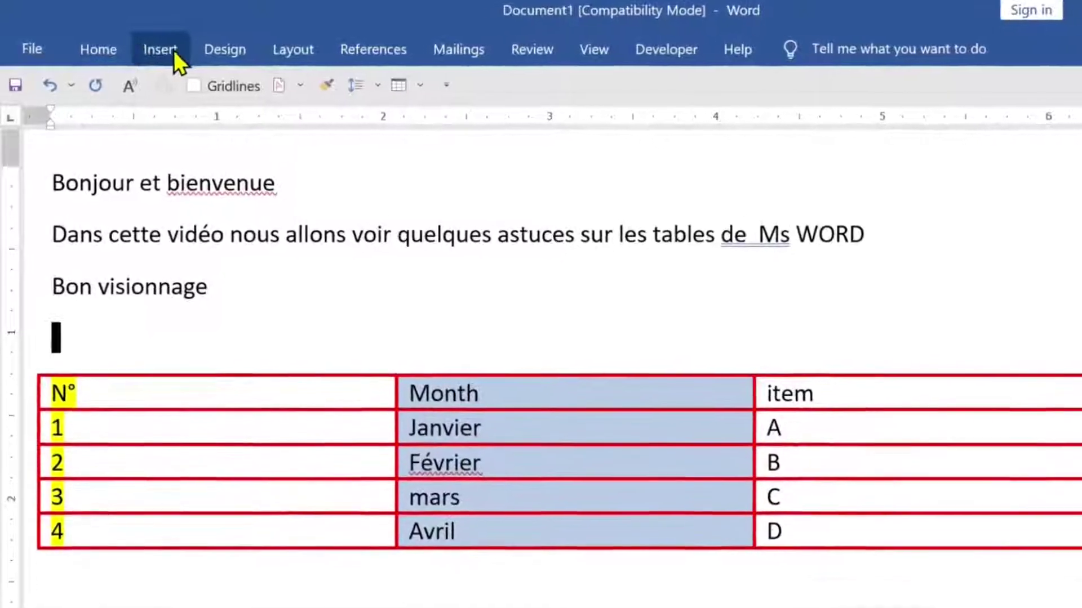
Step: Insert an empty 3x3 table below the welcome text, above the Month/item table
click(174, 49)
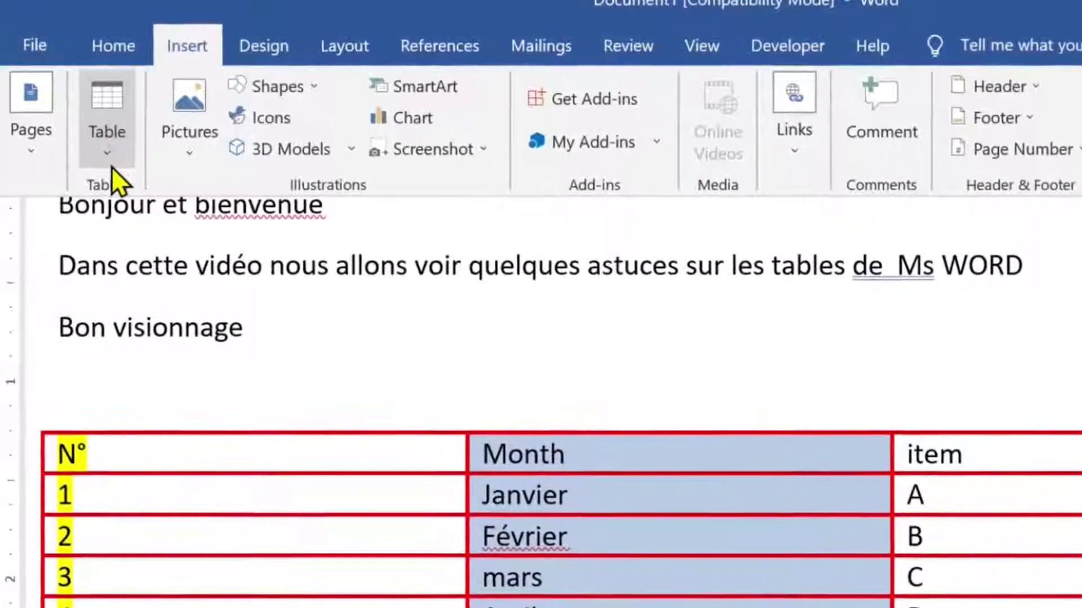
click(107, 149)
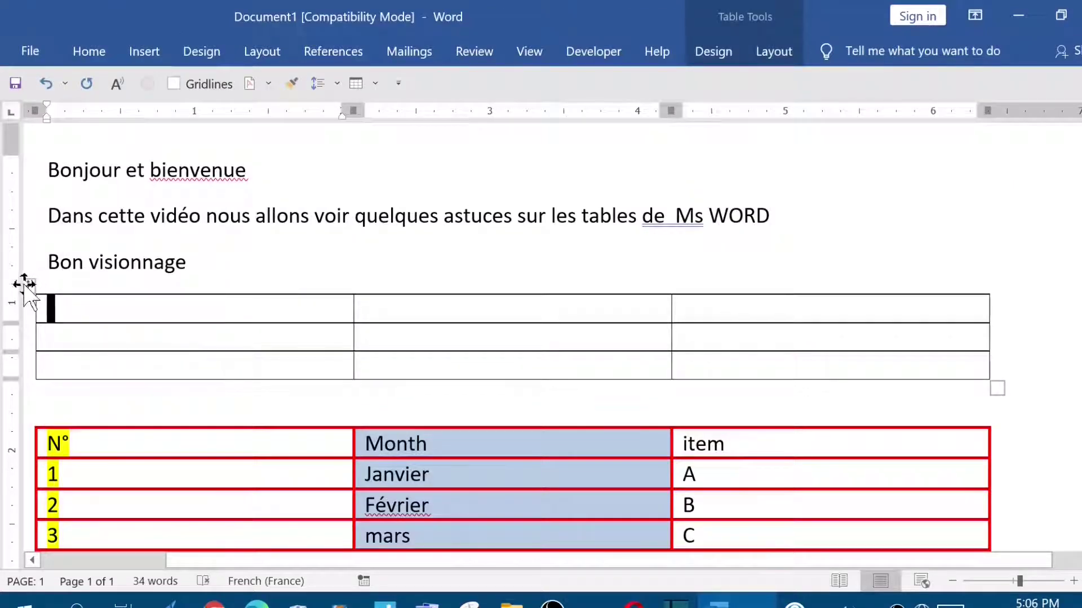
Step: Select the empty 3x3 table and remove it with Delete Table
click(24, 285)
click(359, 308)
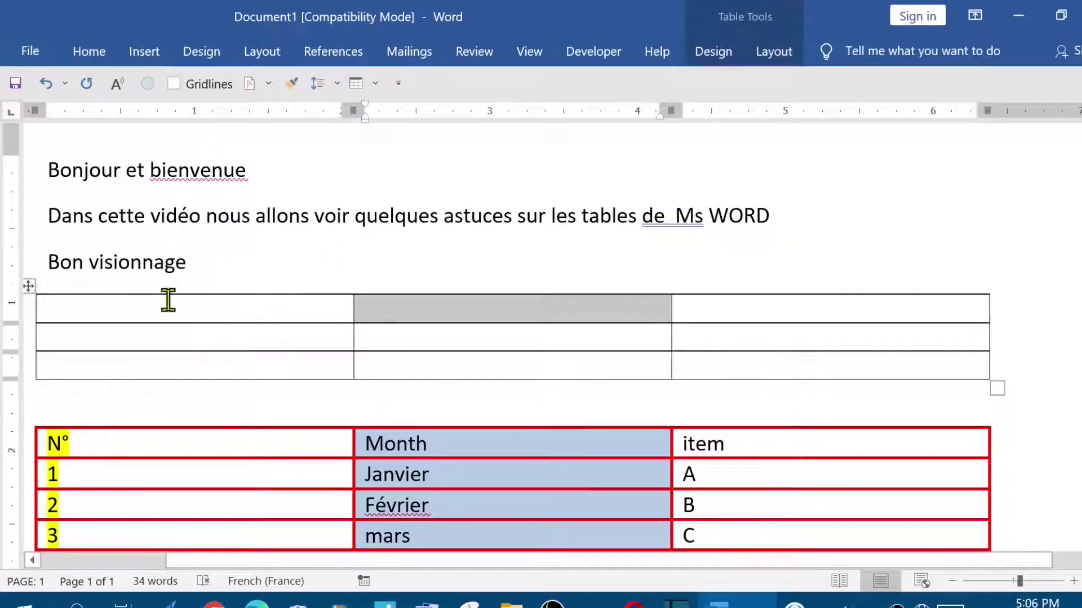
click(214, 310)
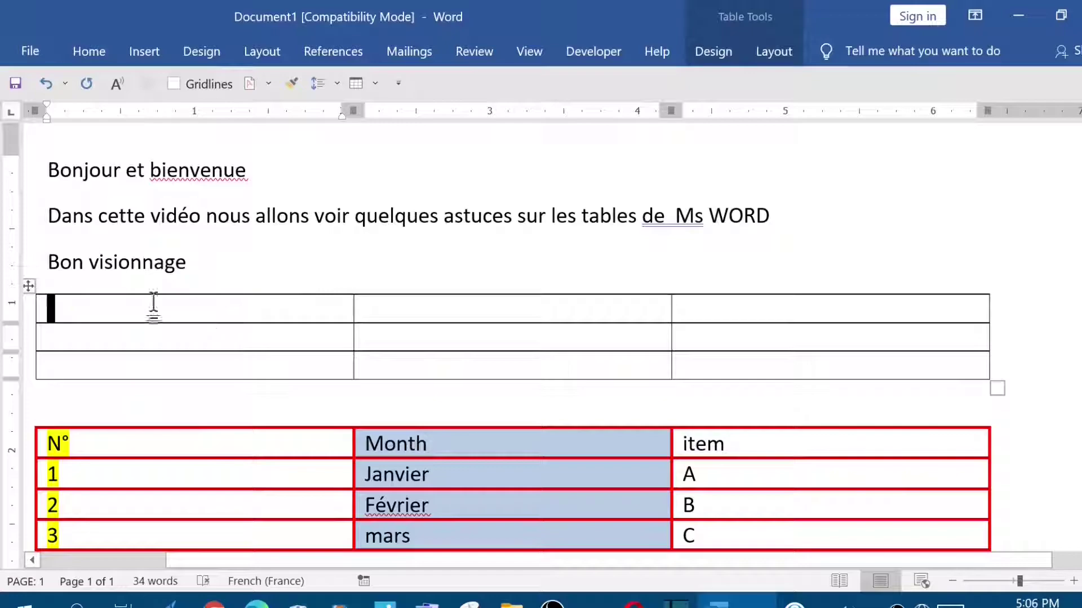
click(28, 287)
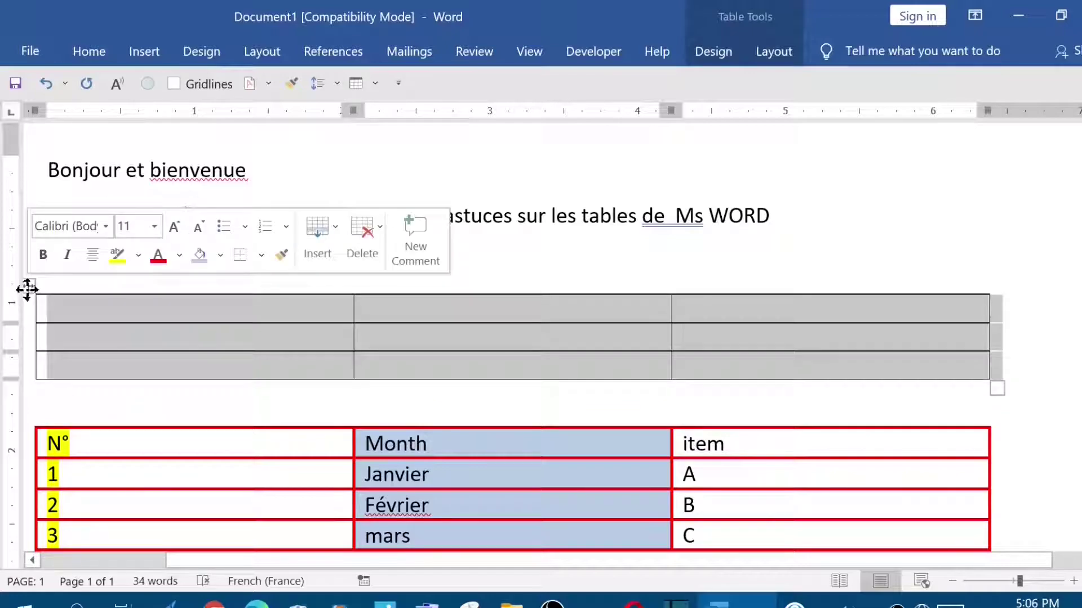
click(930, 580)
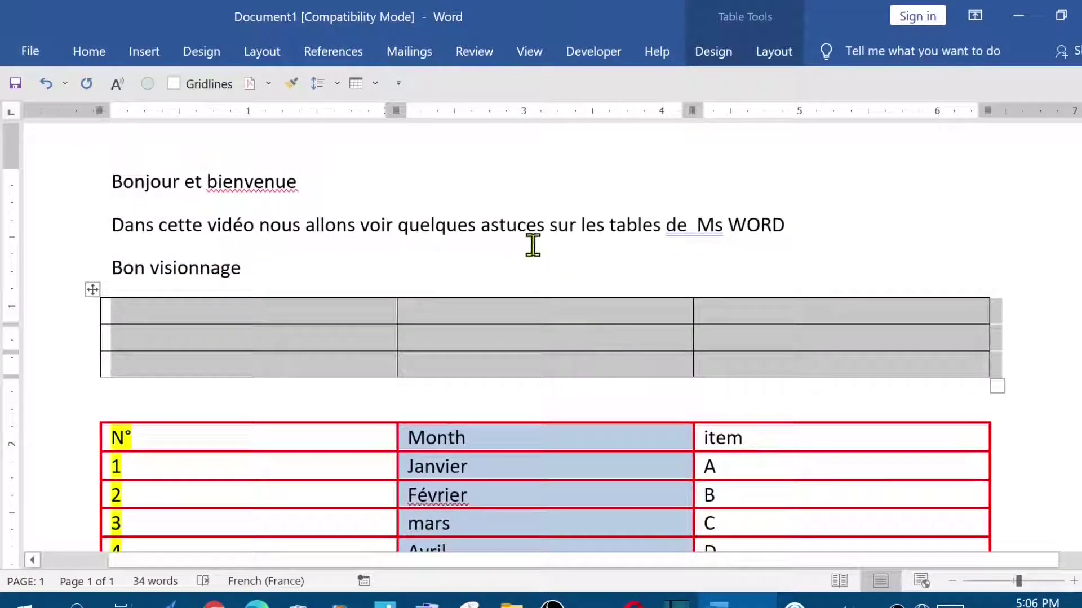
click(509, 310)
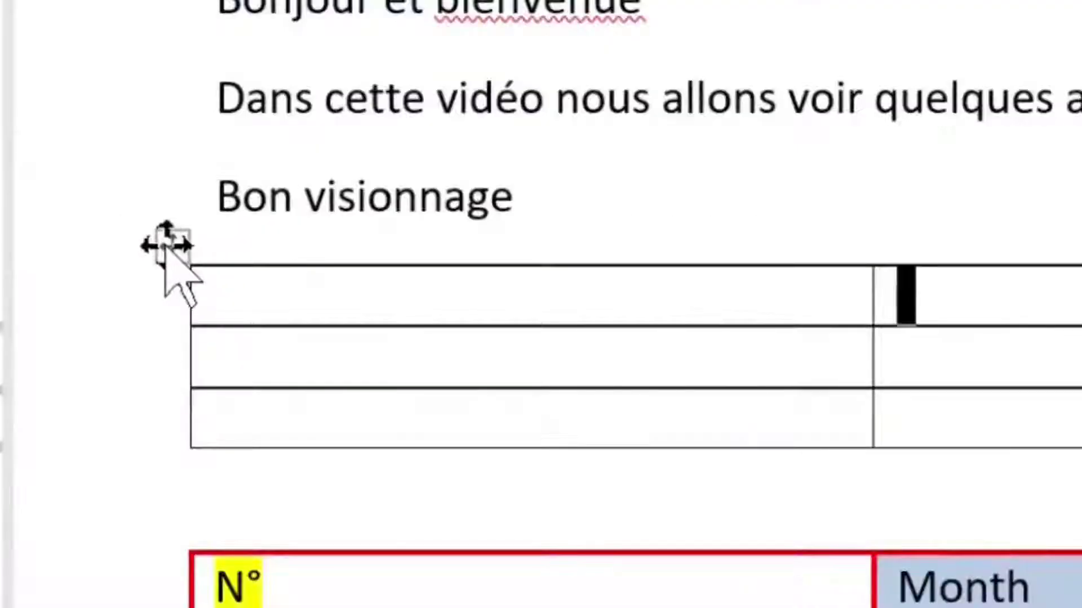
click(92, 289)
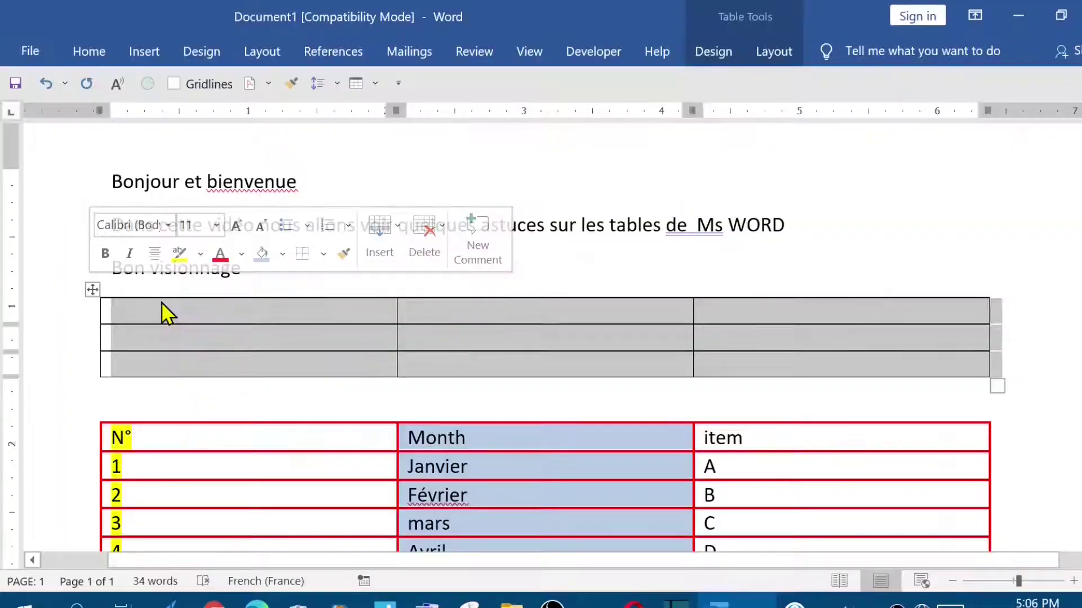
right_click(332, 279)
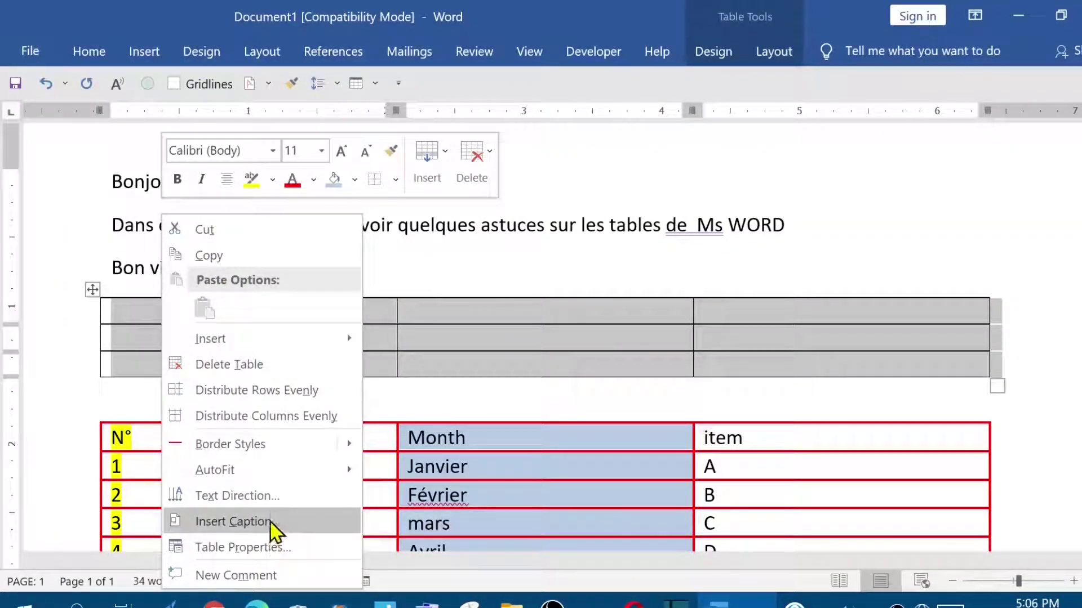
click(229, 365)
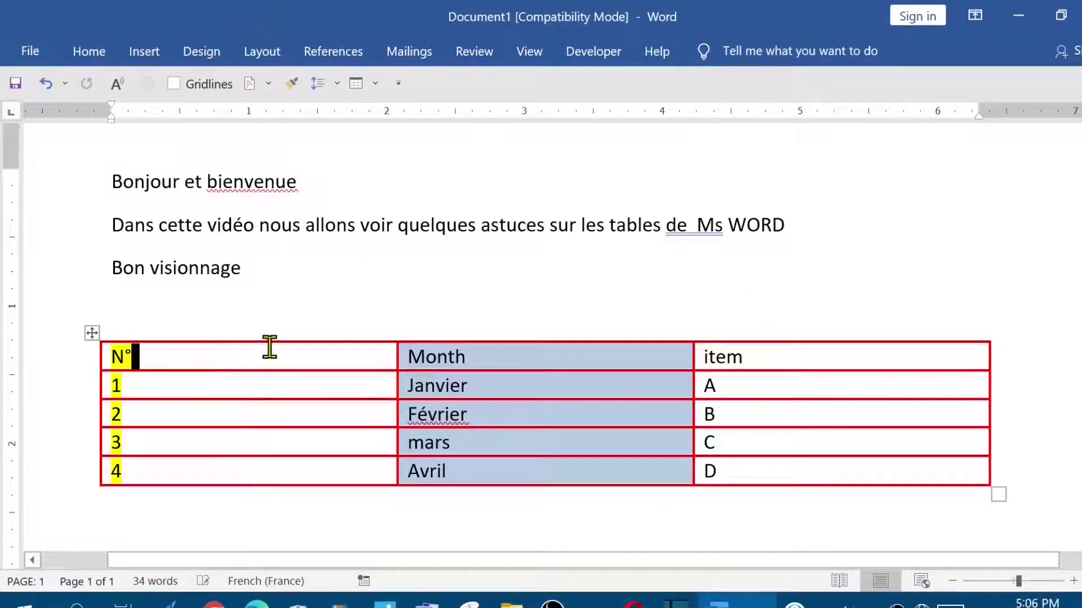
Step: Select the red-bordered table and bring up its Borders and Shading settings
click(94, 332)
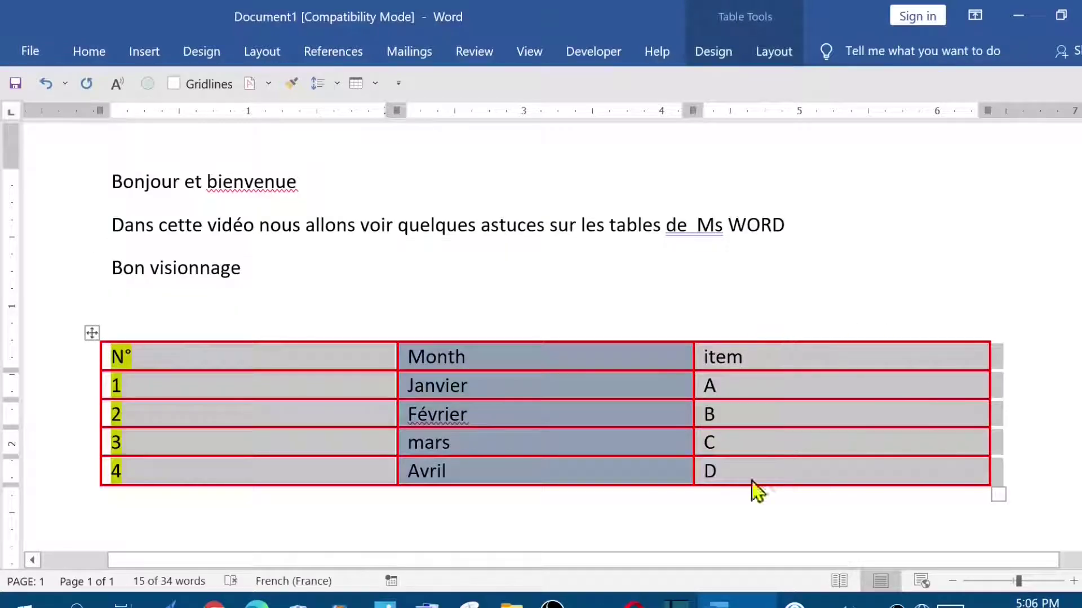
click(231, 358)
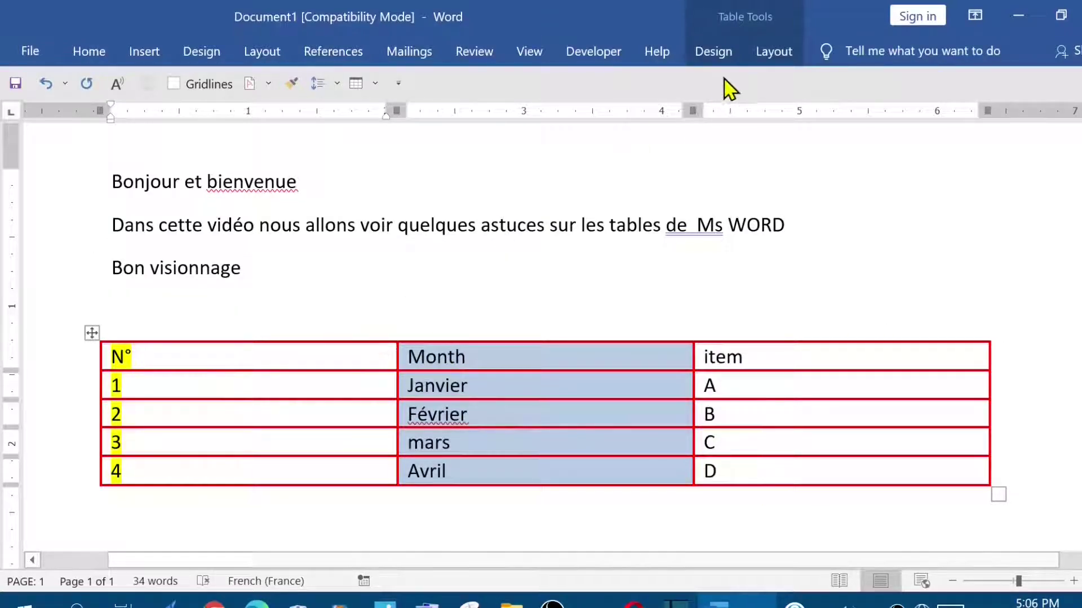
click(713, 51)
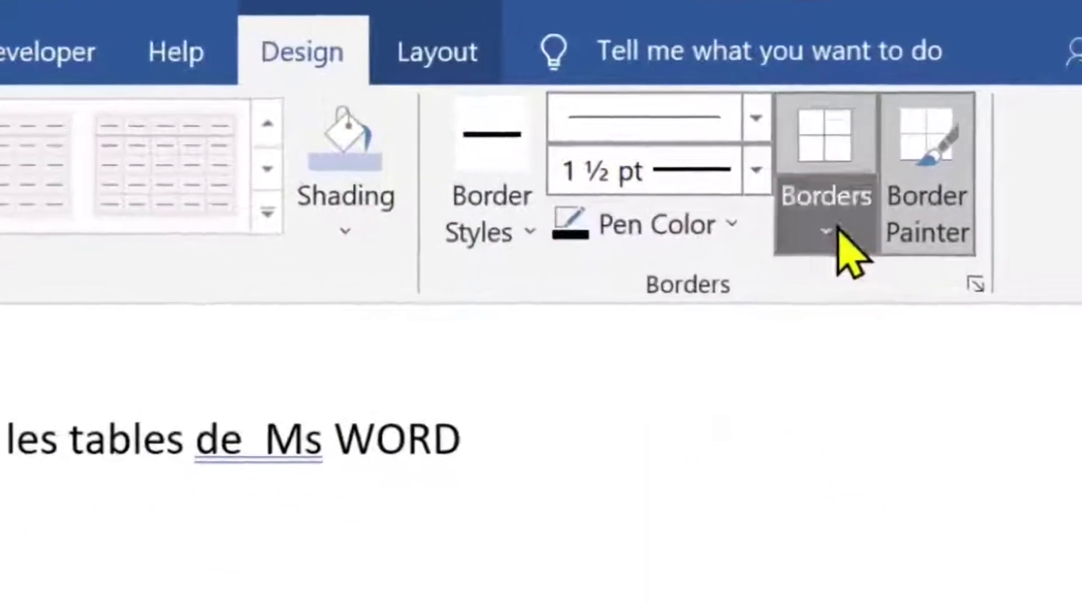
click(889, 180)
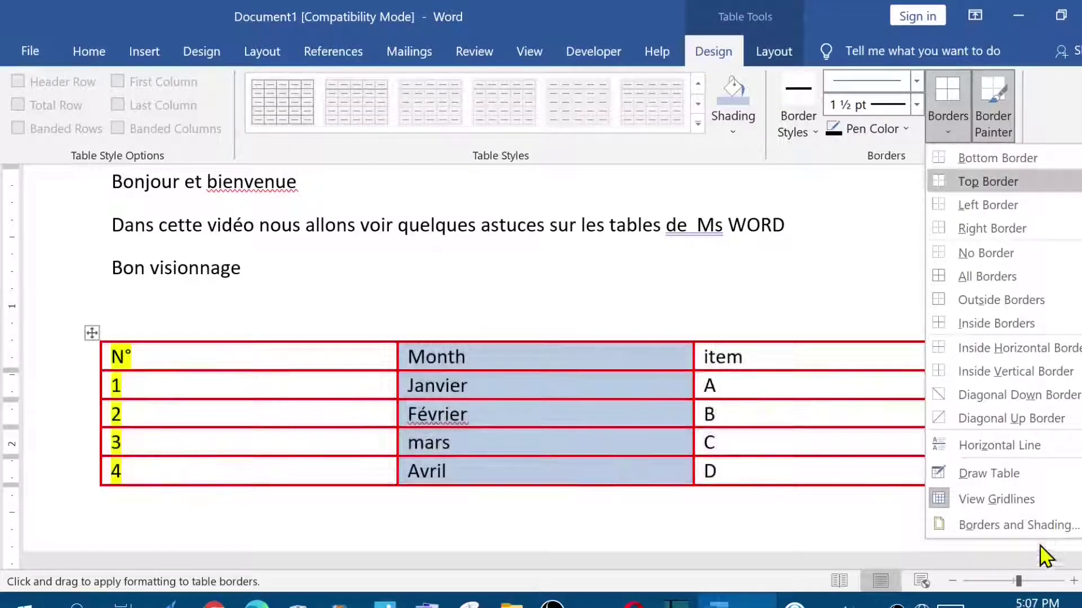
click(1036, 527)
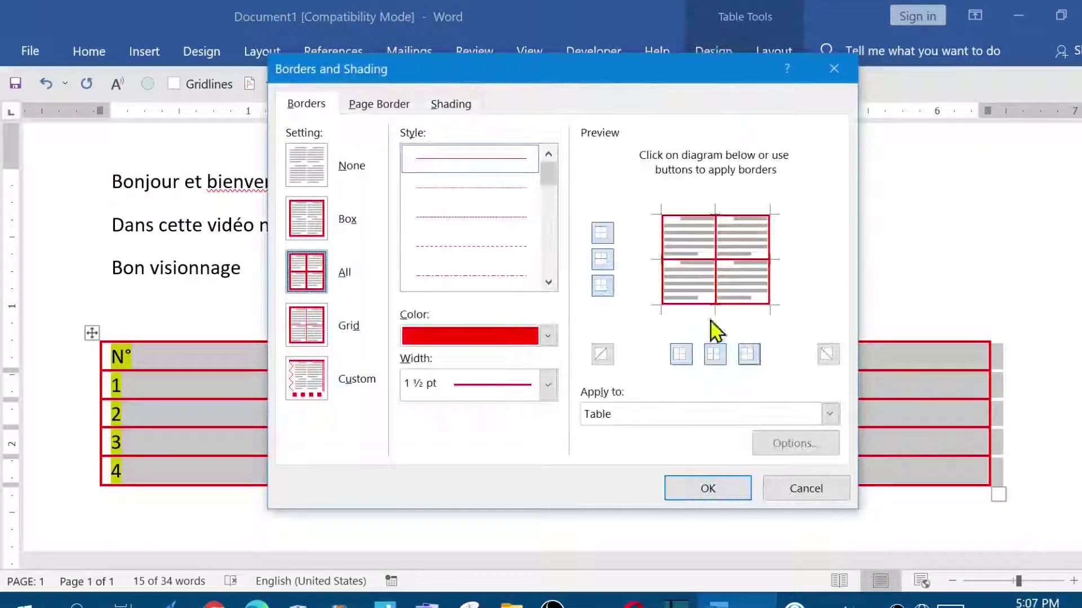
drag(640, 58, 714, 46)
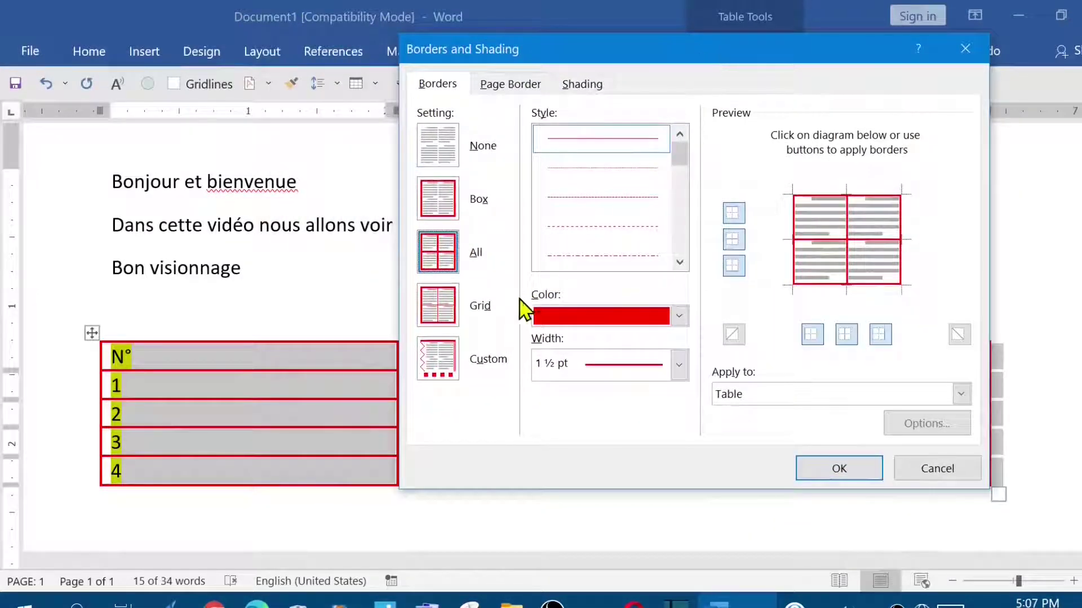
Step: Set All borders to Blue, 4½ pt width, applied to the whole table
click(679, 316)
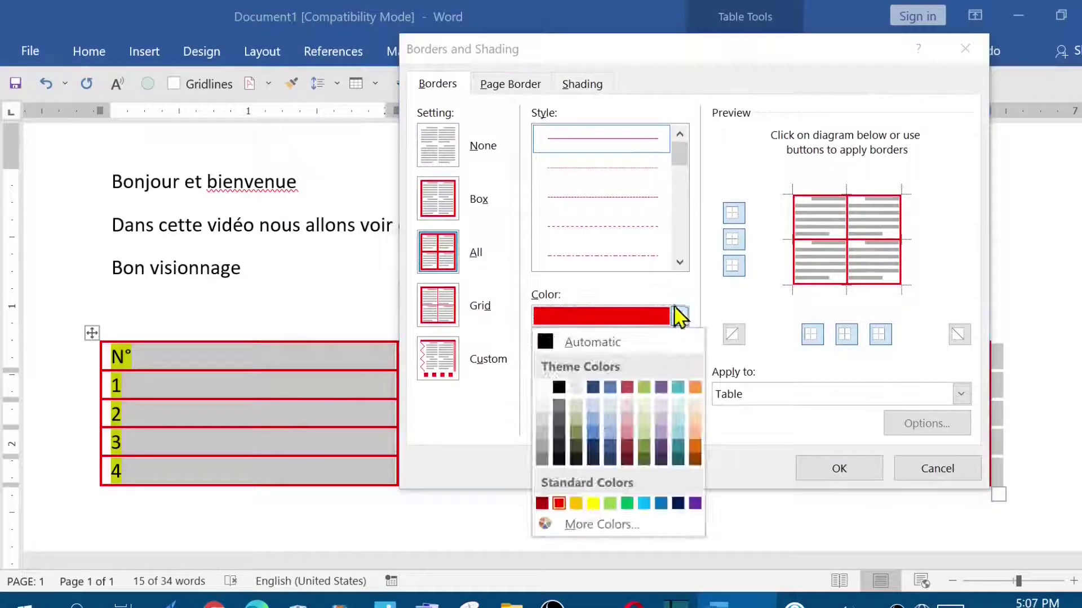
click(677, 503)
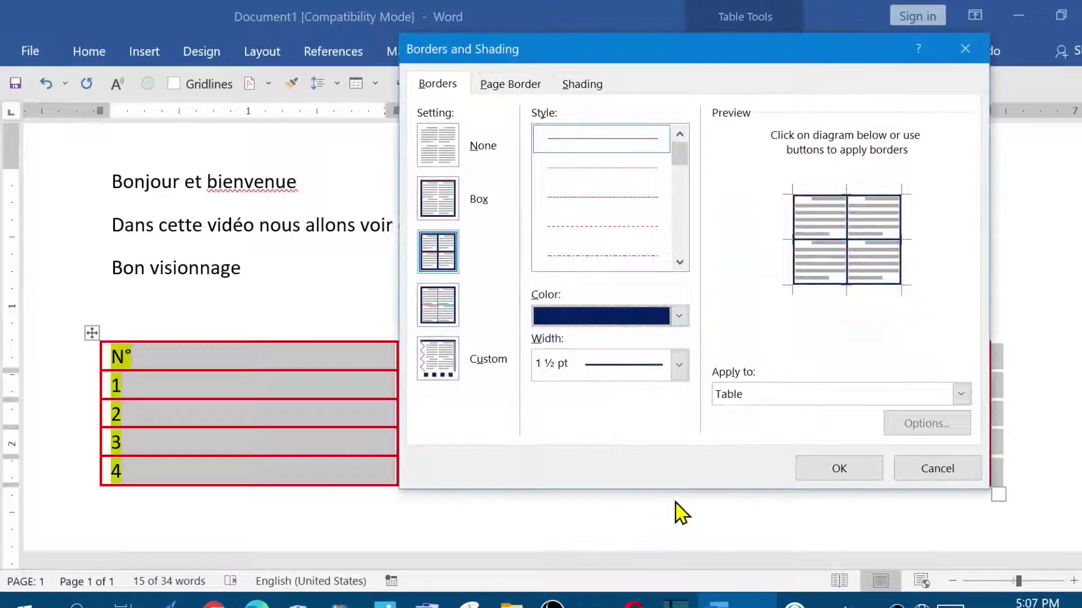
click(679, 316)
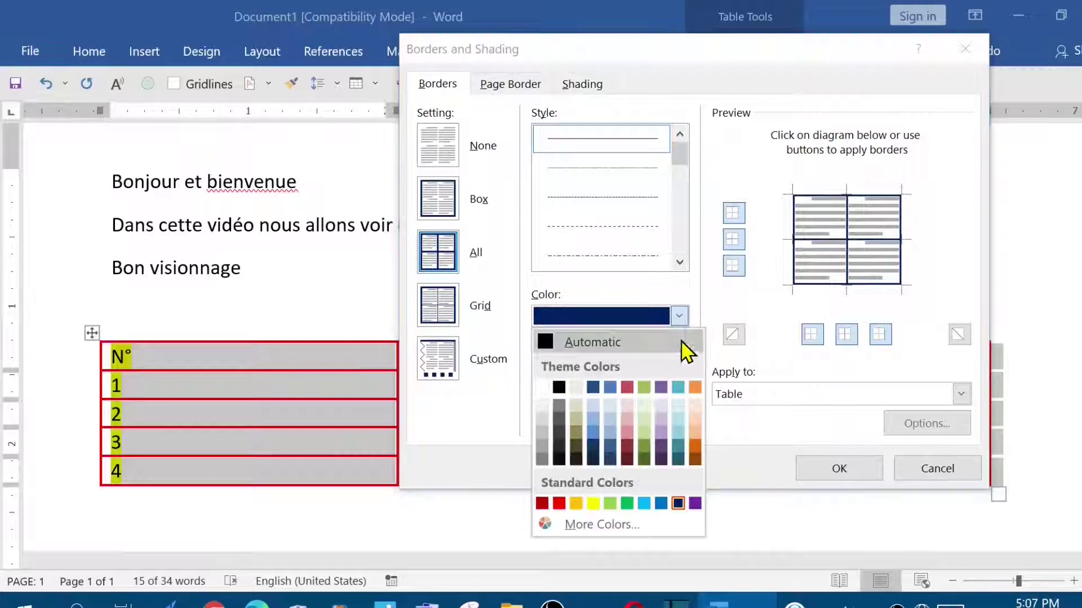
click(659, 502)
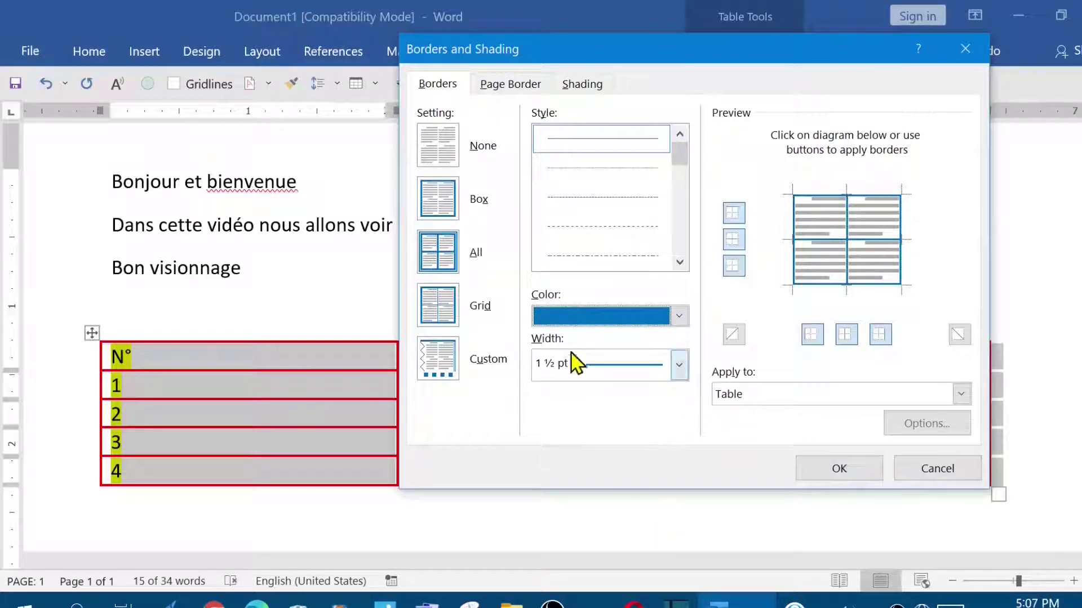
click(679, 365)
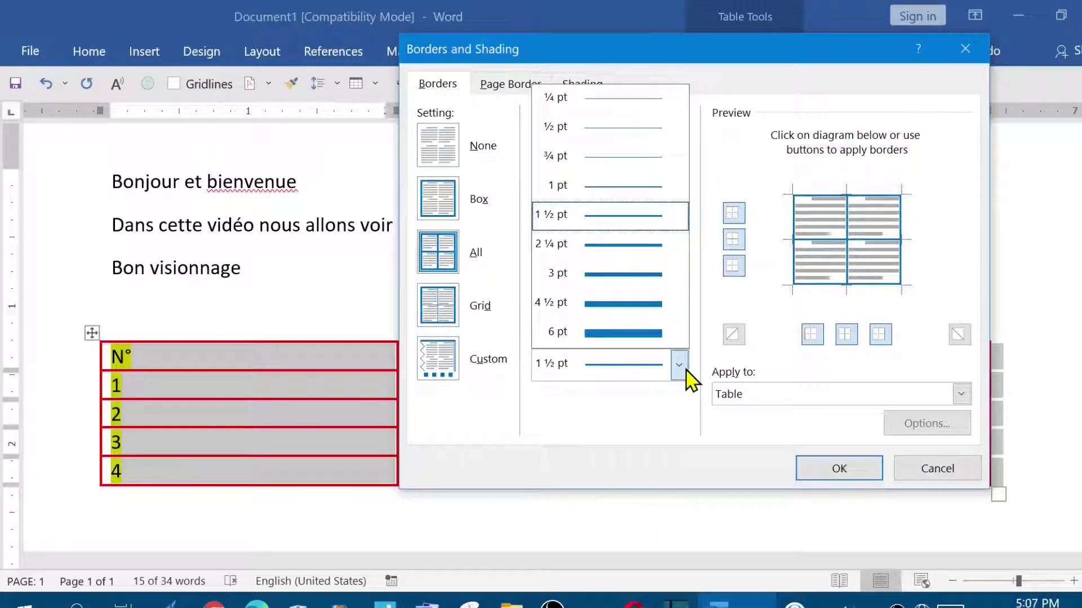
click(632, 304)
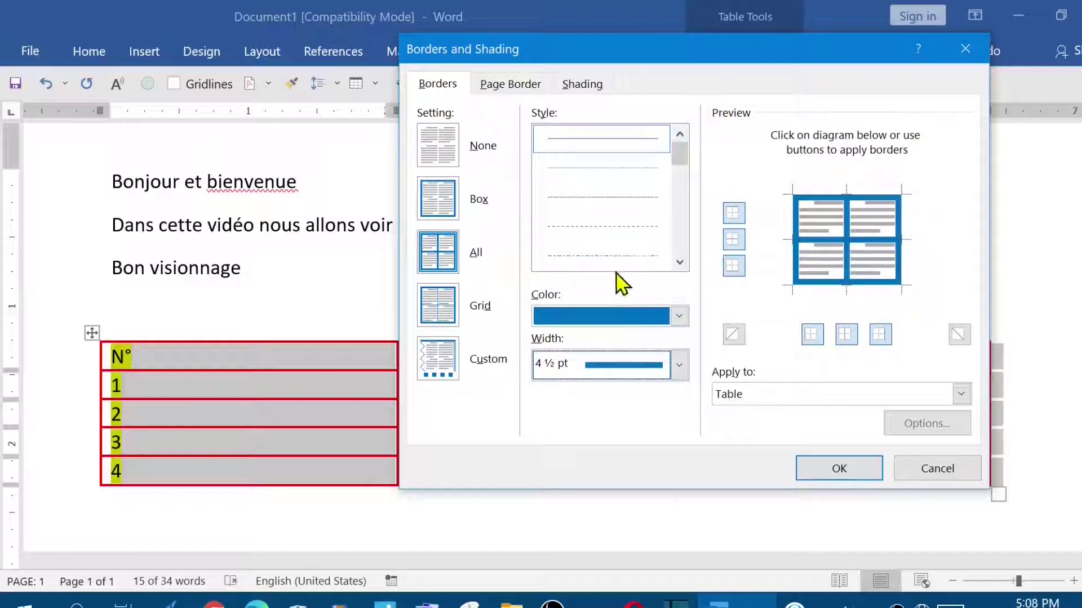
click(435, 262)
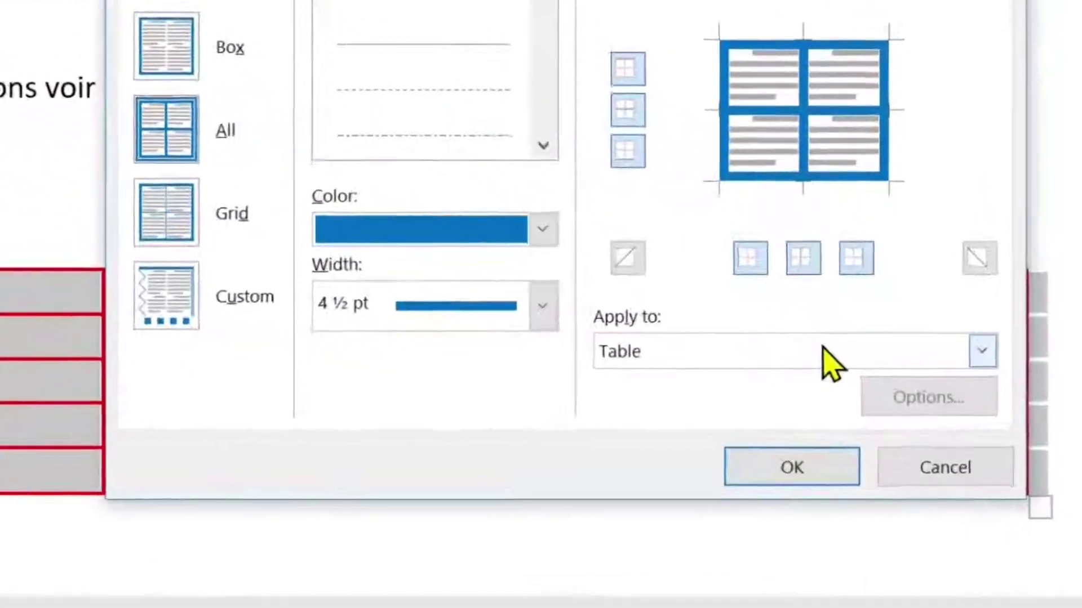
click(858, 393)
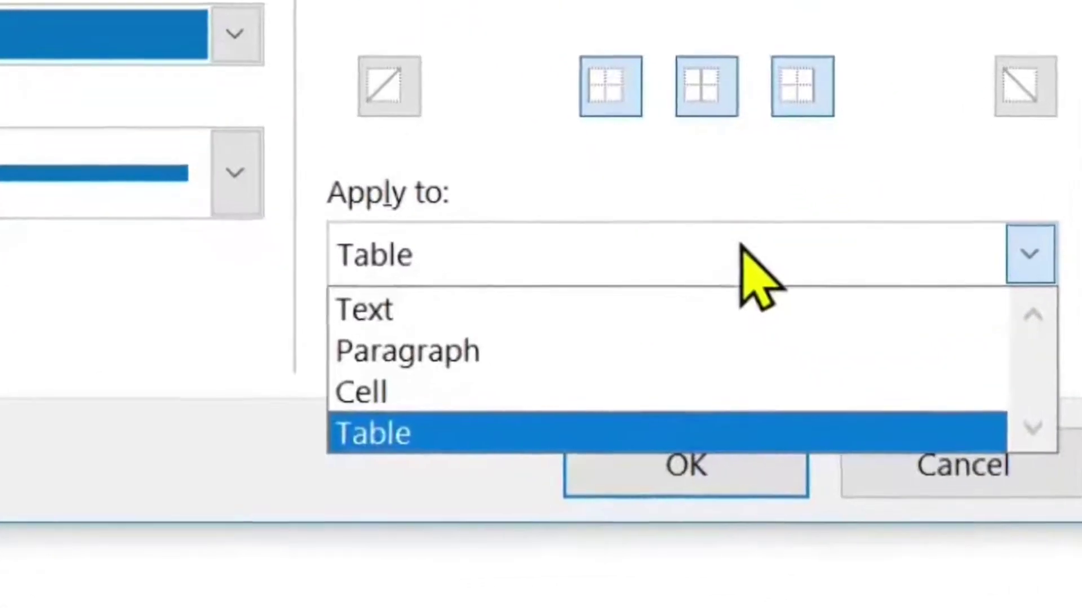
click(769, 285)
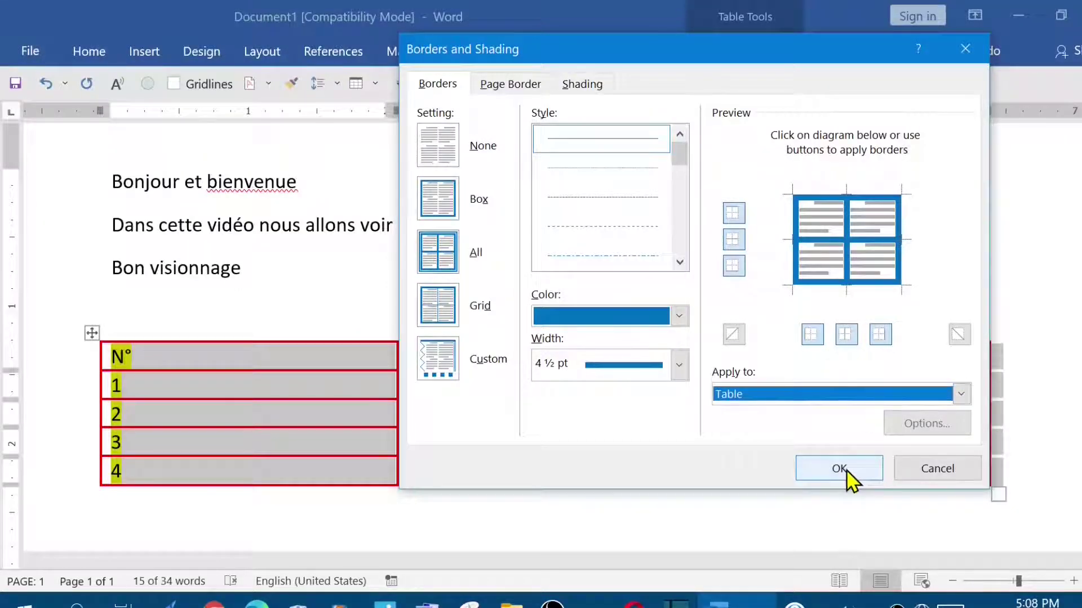
click(840, 469)
click(739, 273)
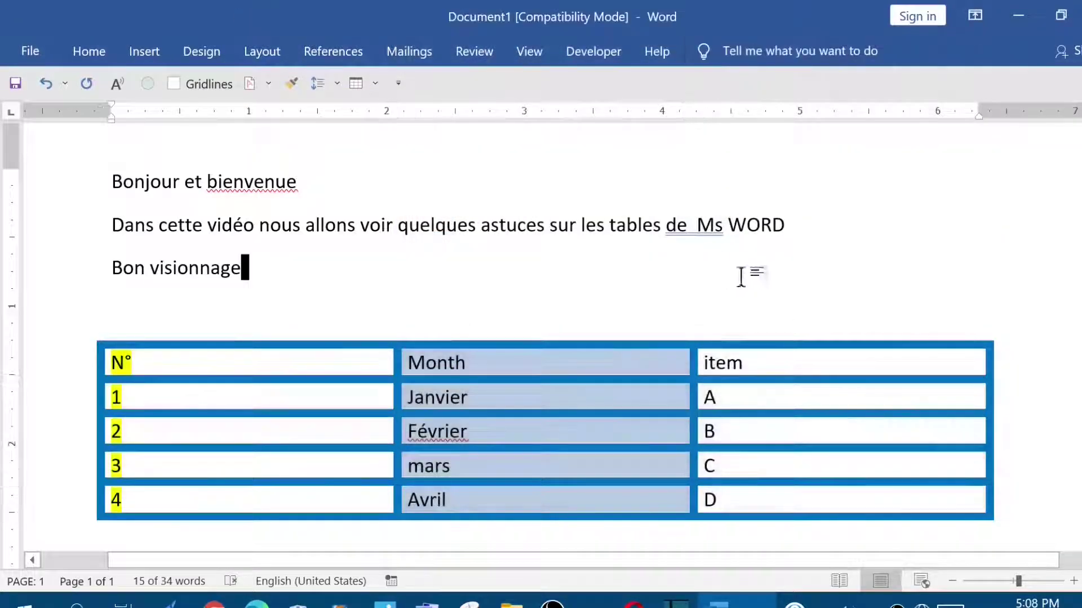
scroll(788, 290, down, 1)
scroll(788, 290, down, 2)
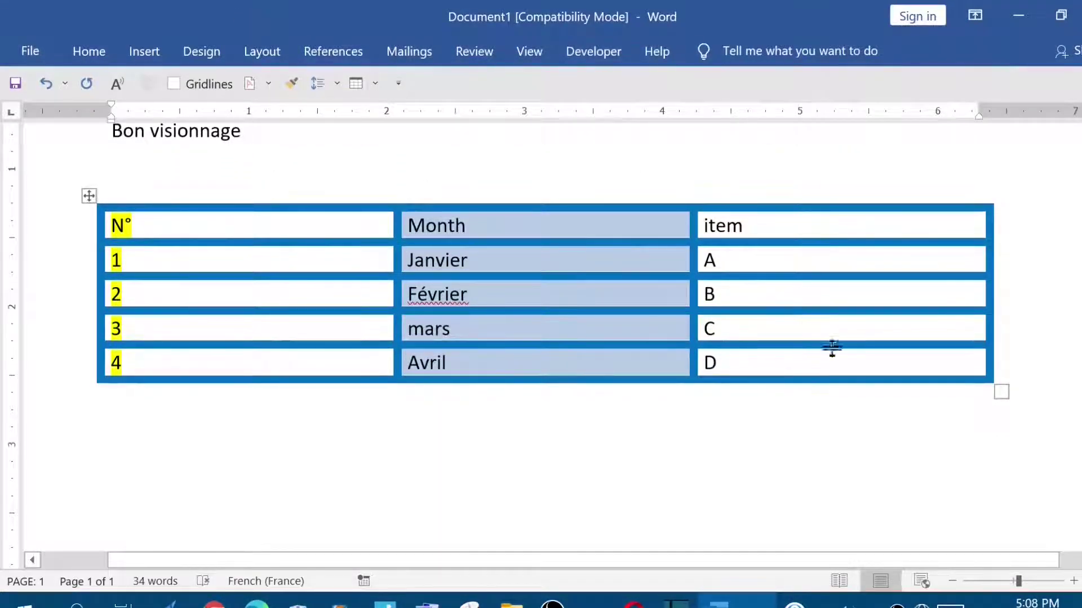
click(252, 225)
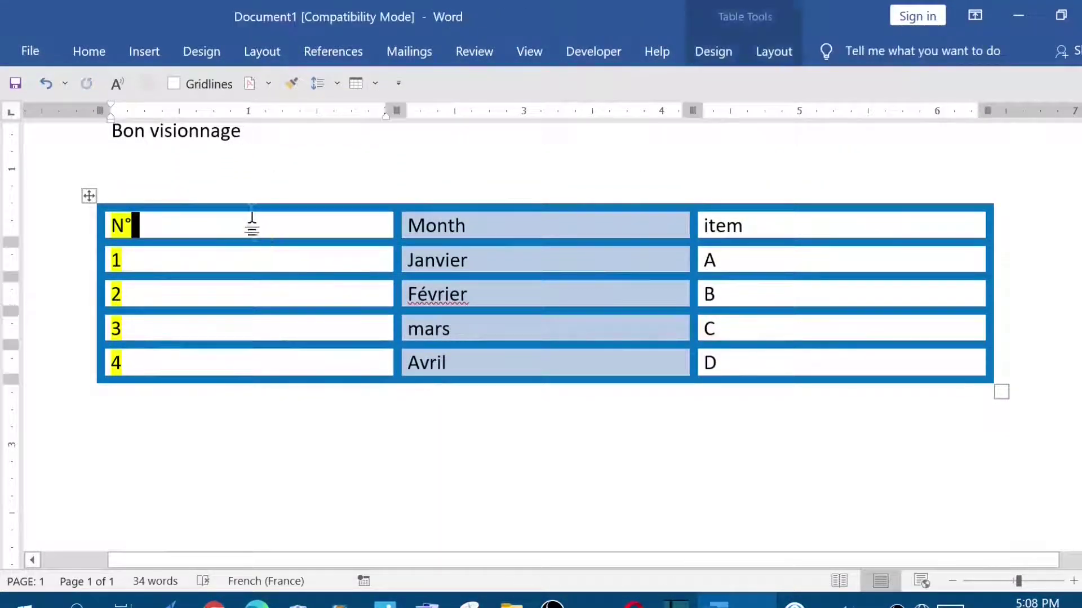
click(88, 201)
click(204, 224)
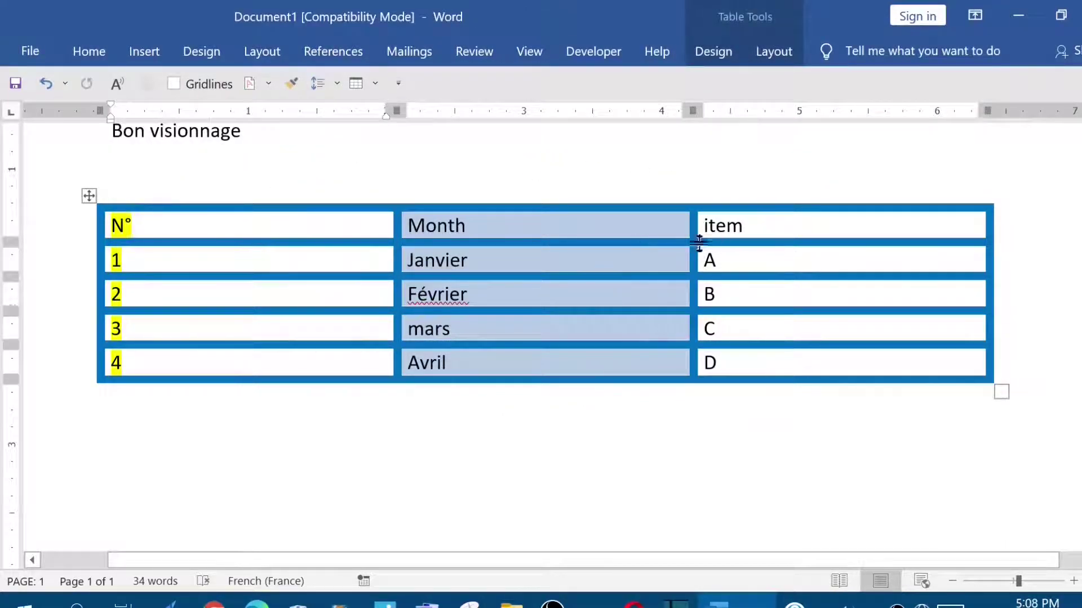
right_click(178, 222)
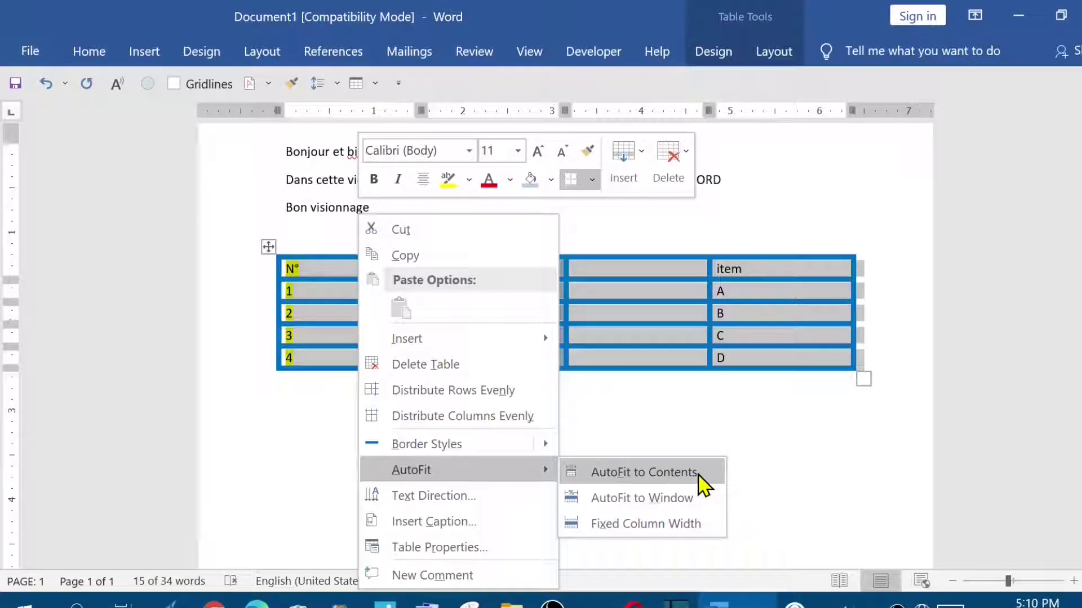
click(642, 472)
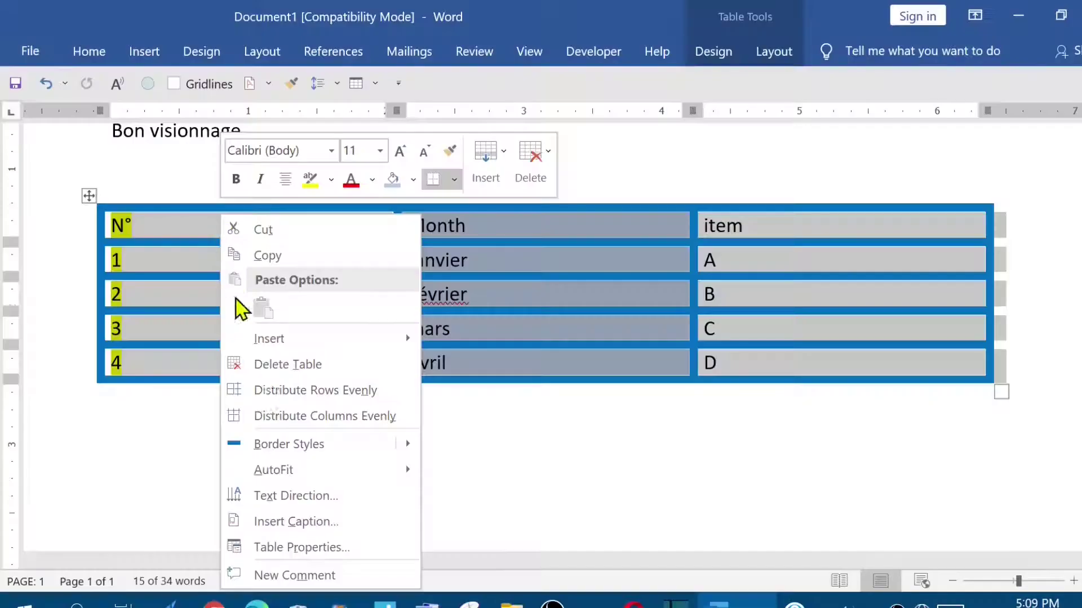
click(347, 549)
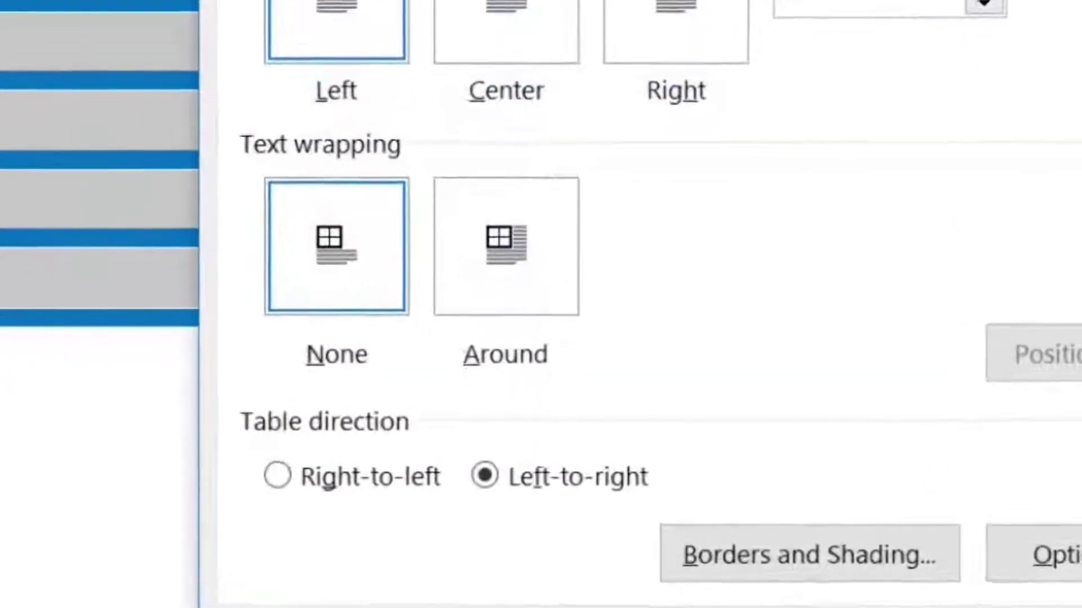
click(349, 468)
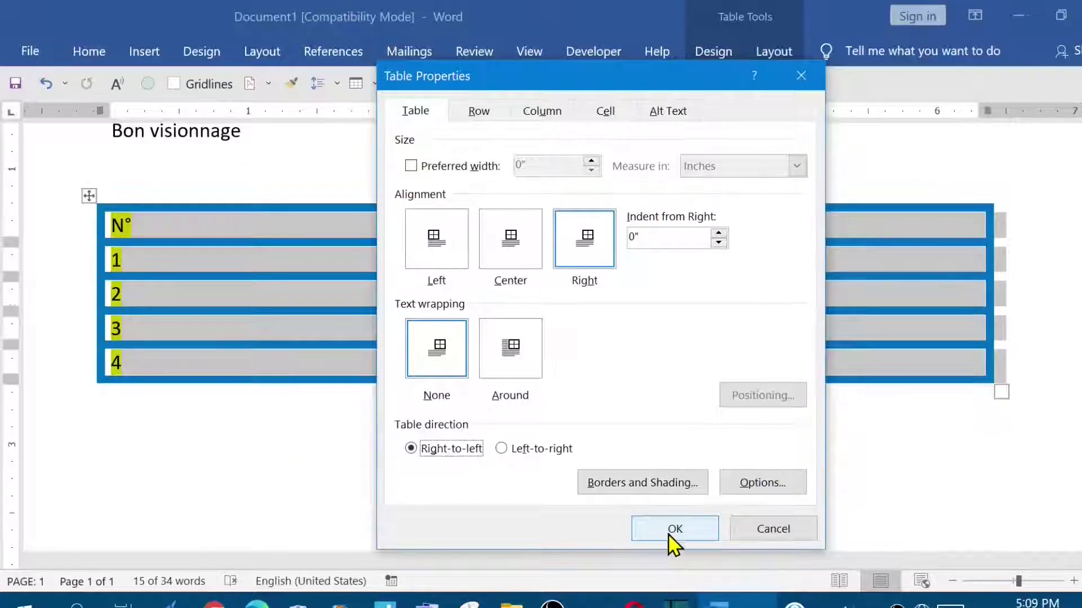
click(674, 529)
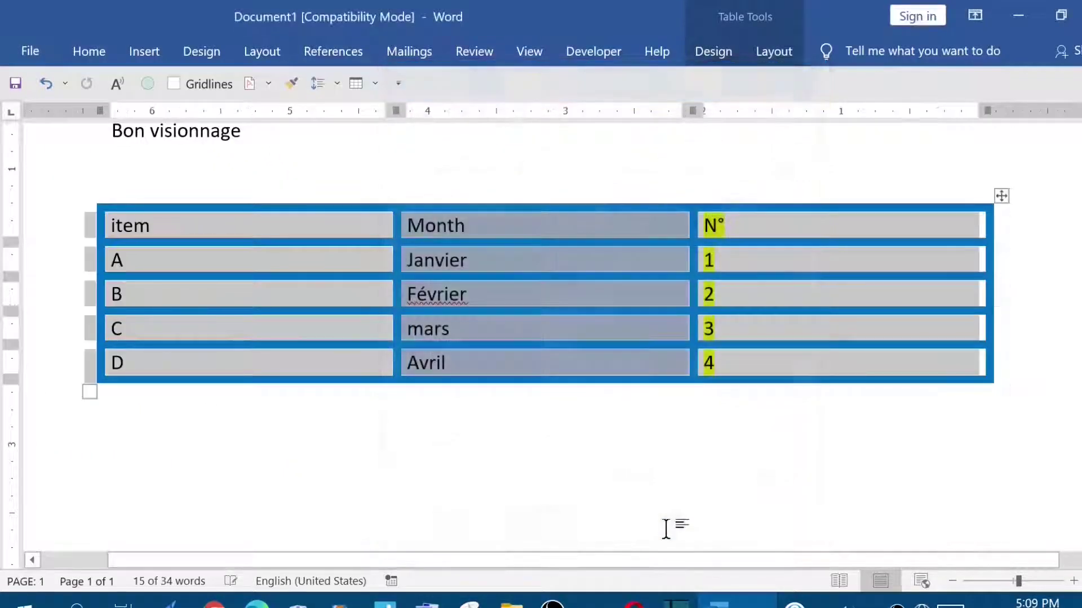
click(751, 276)
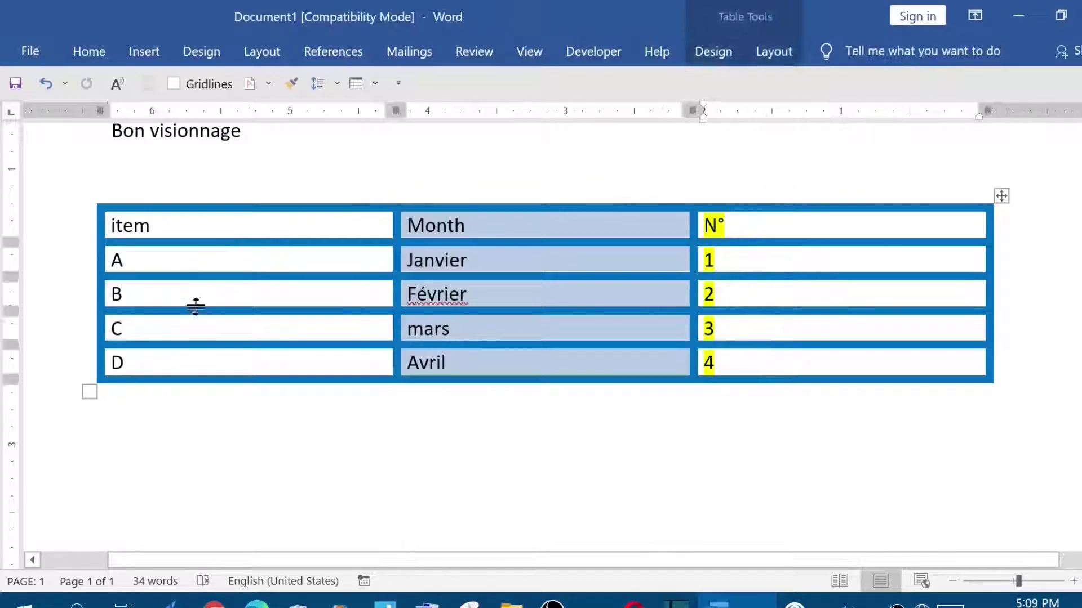
right_click(276, 222)
click(370, 524)
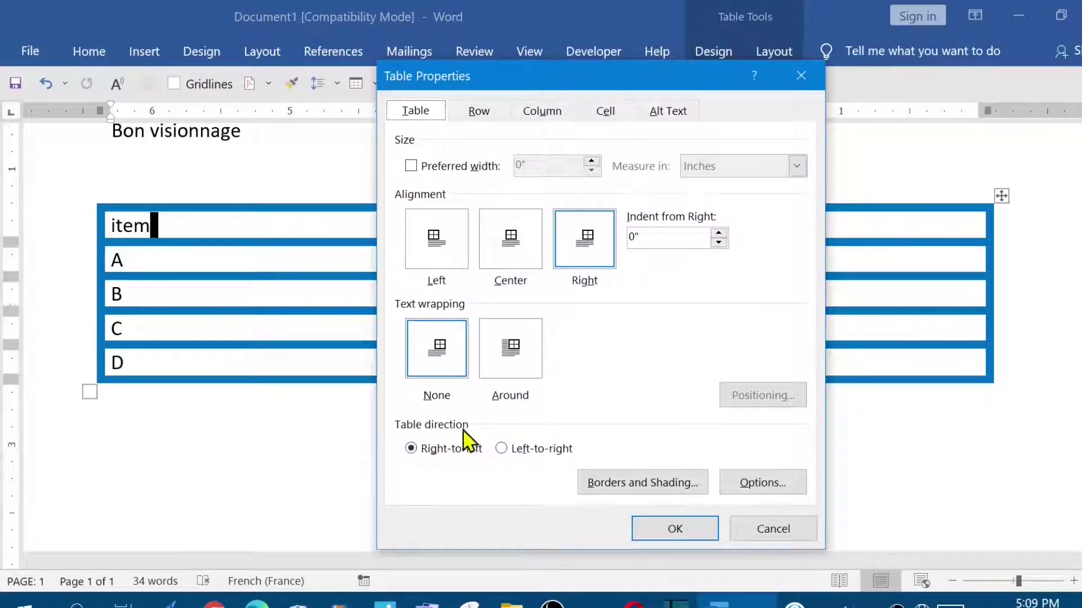
click(508, 454)
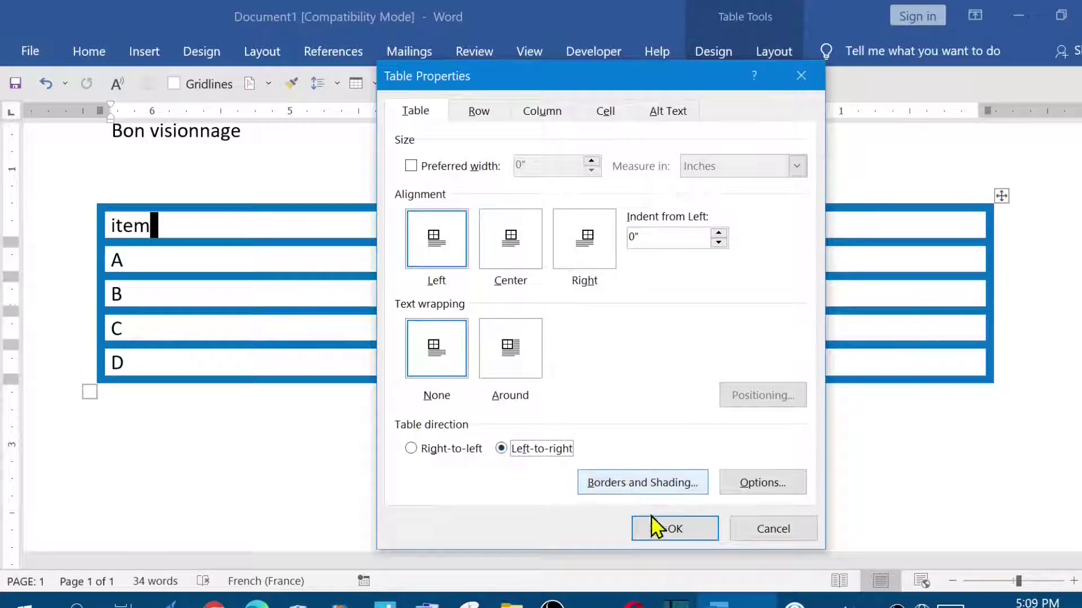
click(675, 530)
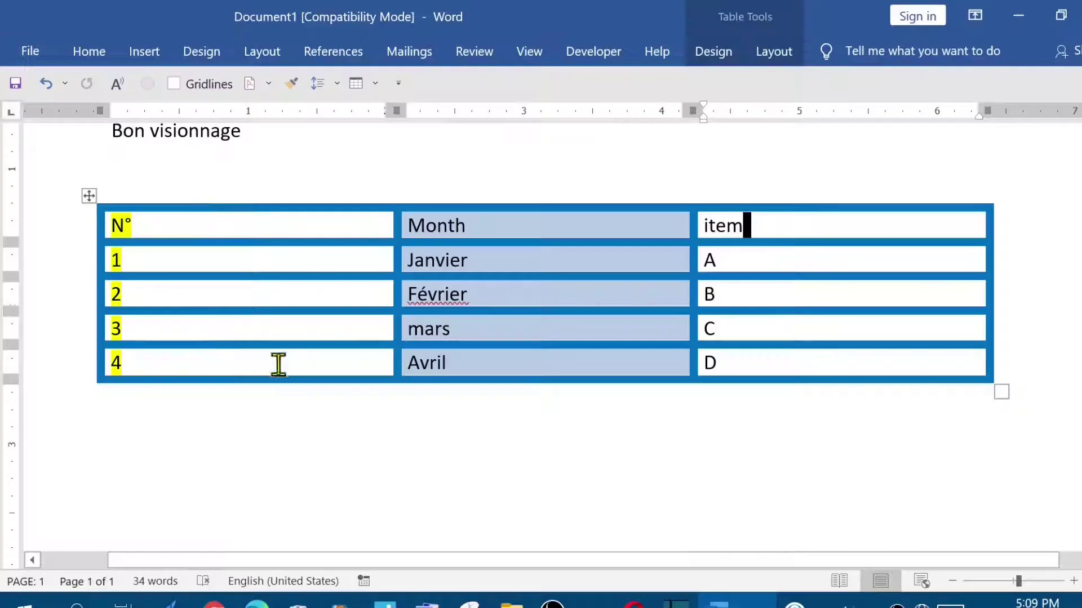
click(225, 361)
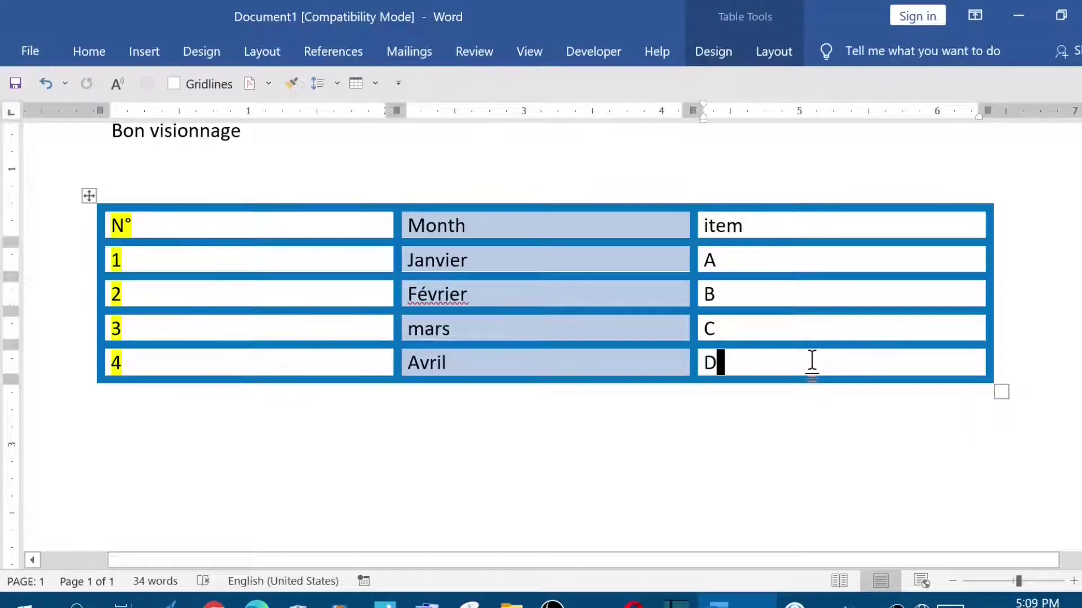
key(Tab)
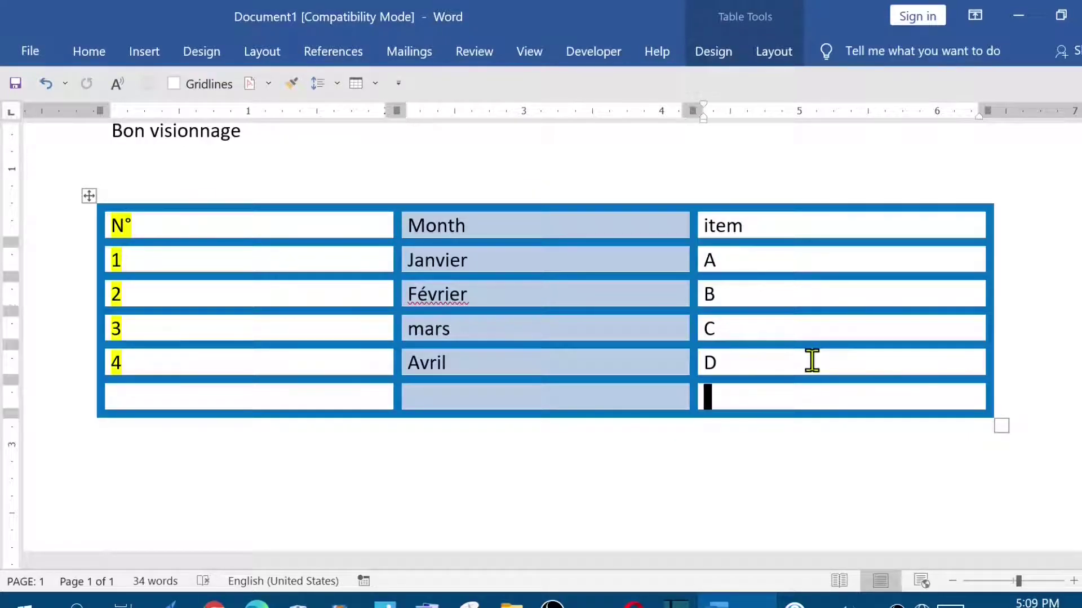
key(Tab)
key(Tab)
key(Tab)
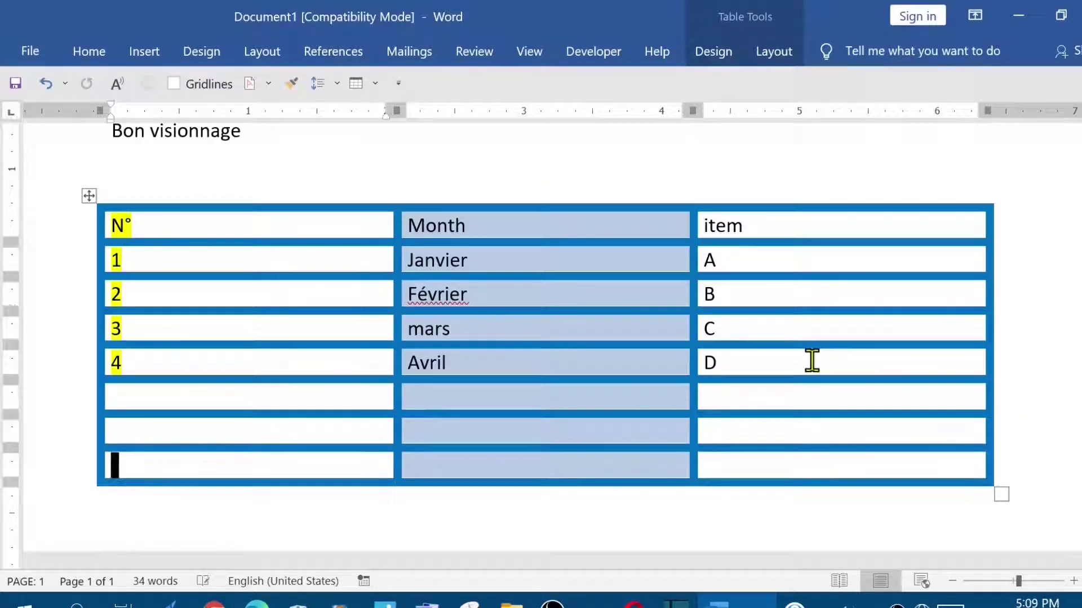
key(Tab)
key(Tab)
key(Tab)
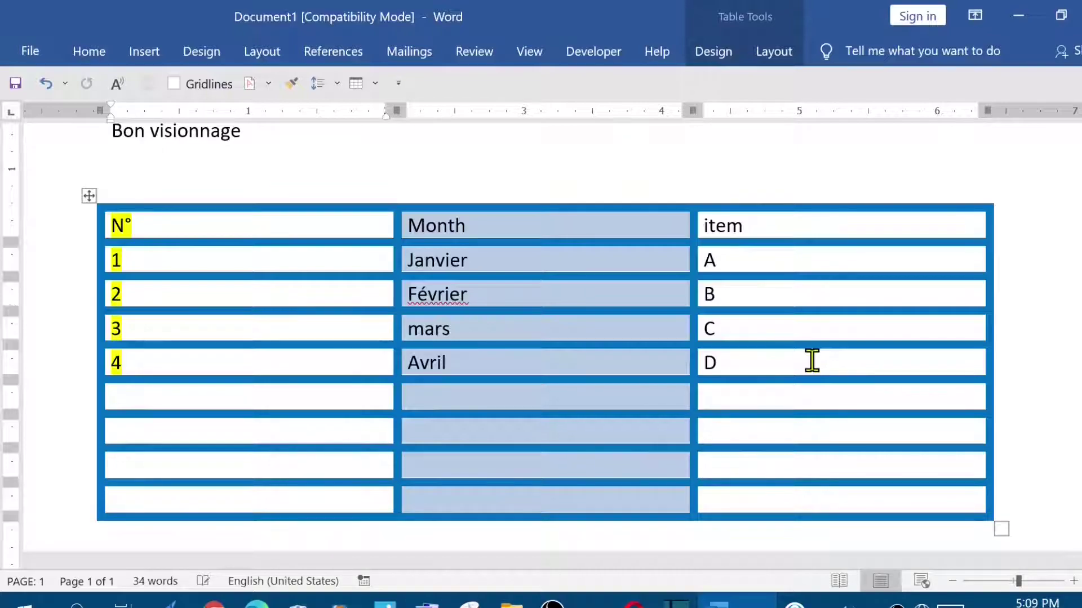
key(ctrl+z)
key(ctrl+z)
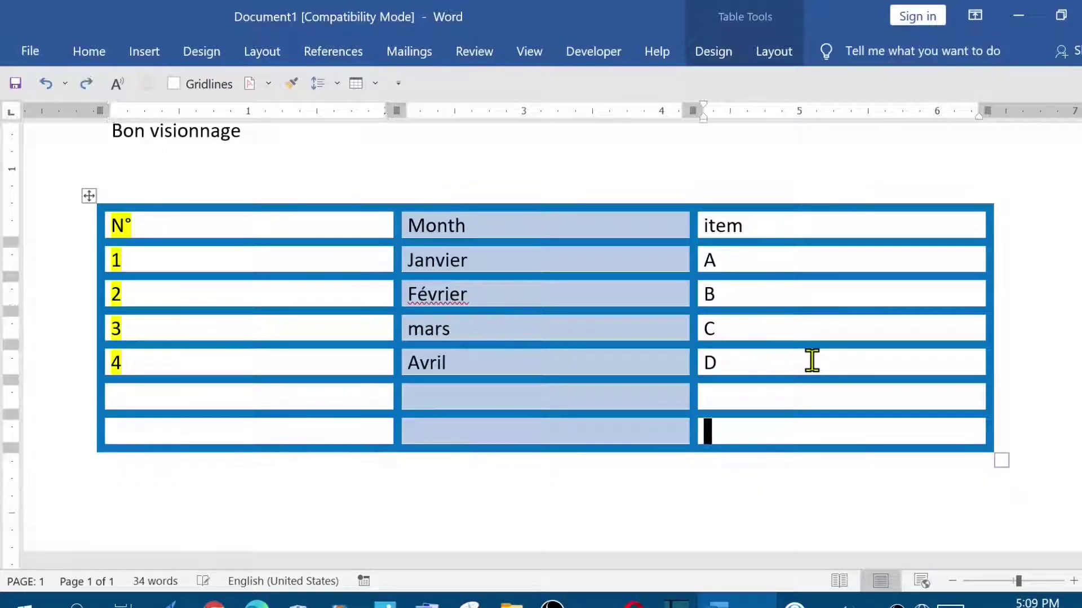
key(ctrl+z)
key(ctrl+z)
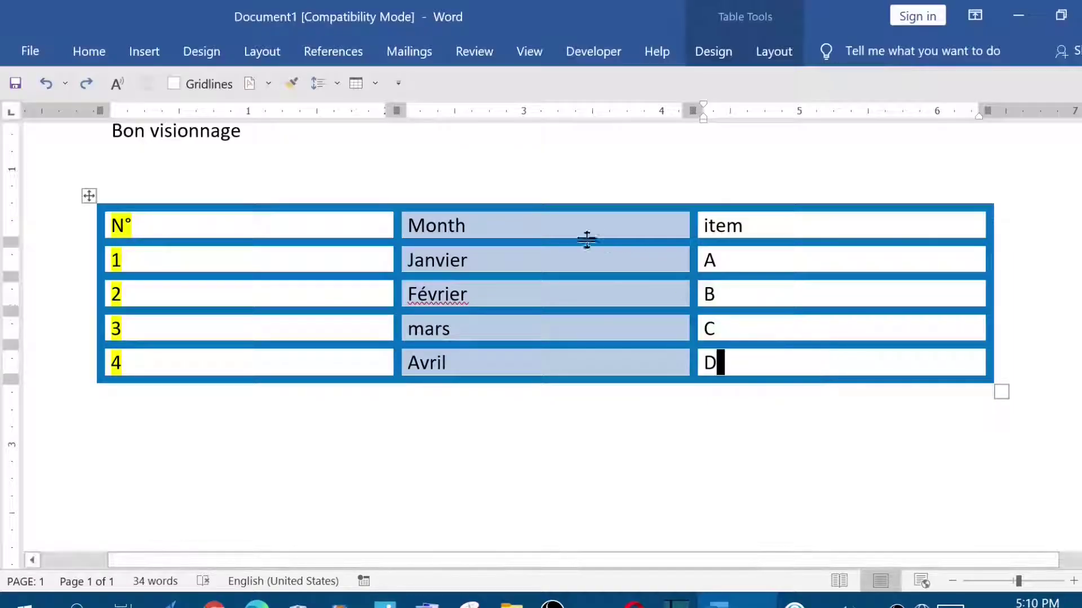
Step: Insert an empty column to the right of the Month column
click(513, 224)
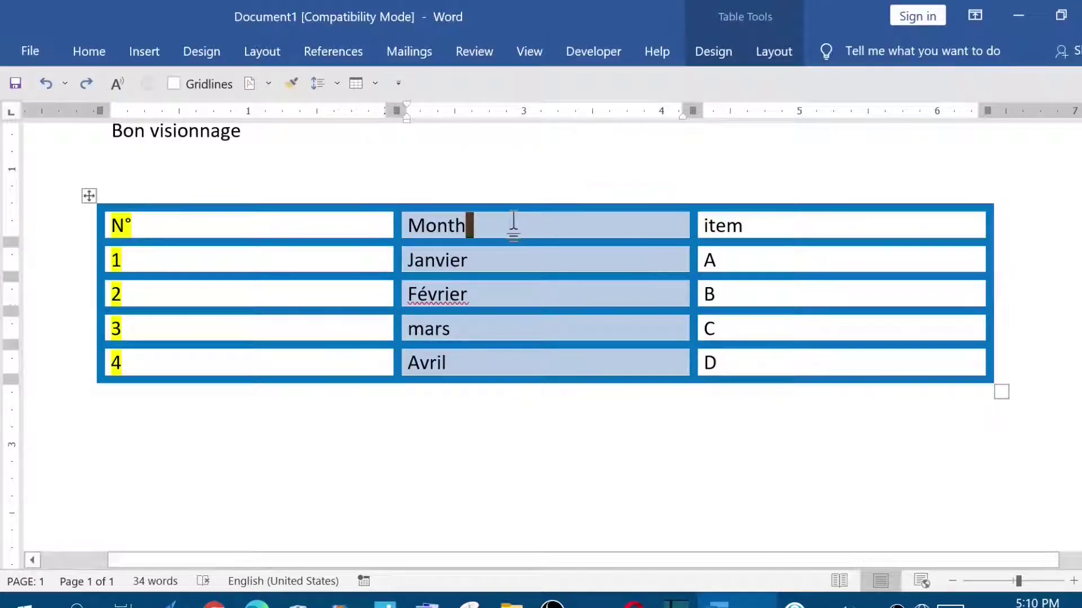
right_click(500, 225)
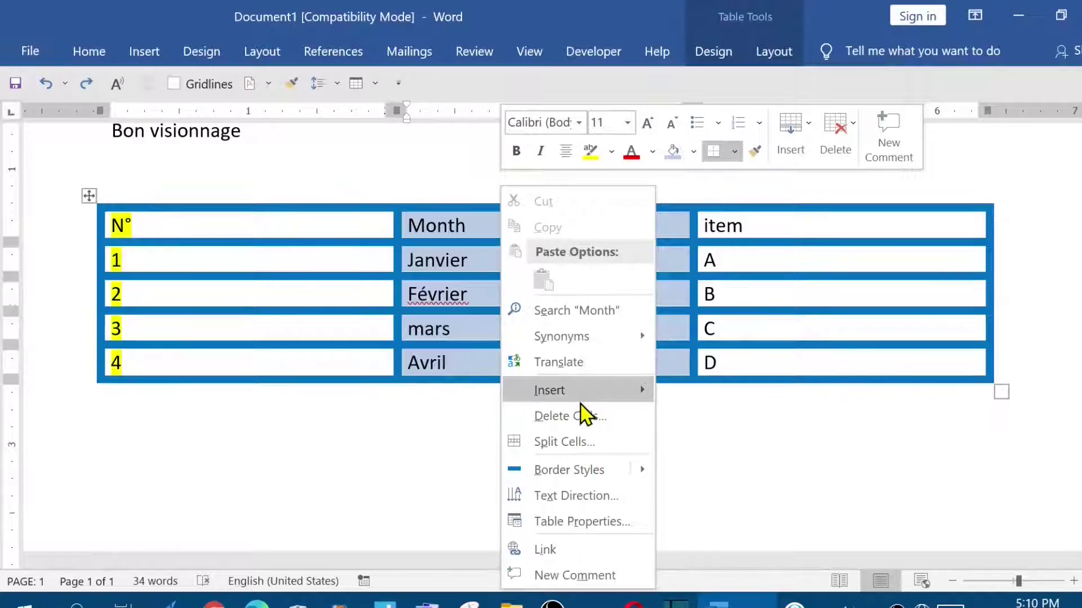
mouse_move(444, 232)
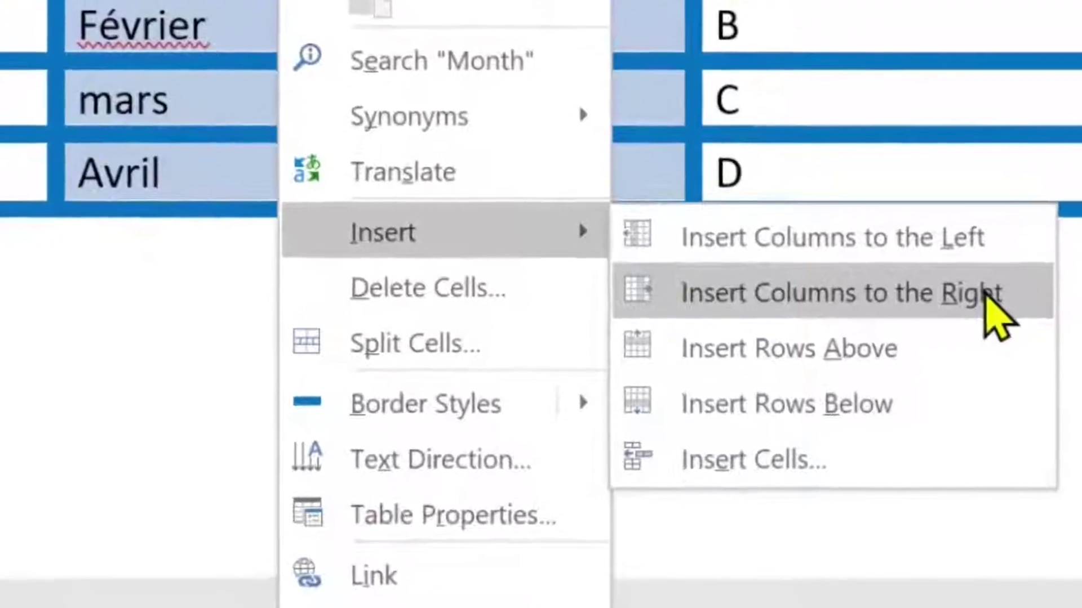
click(1032, 254)
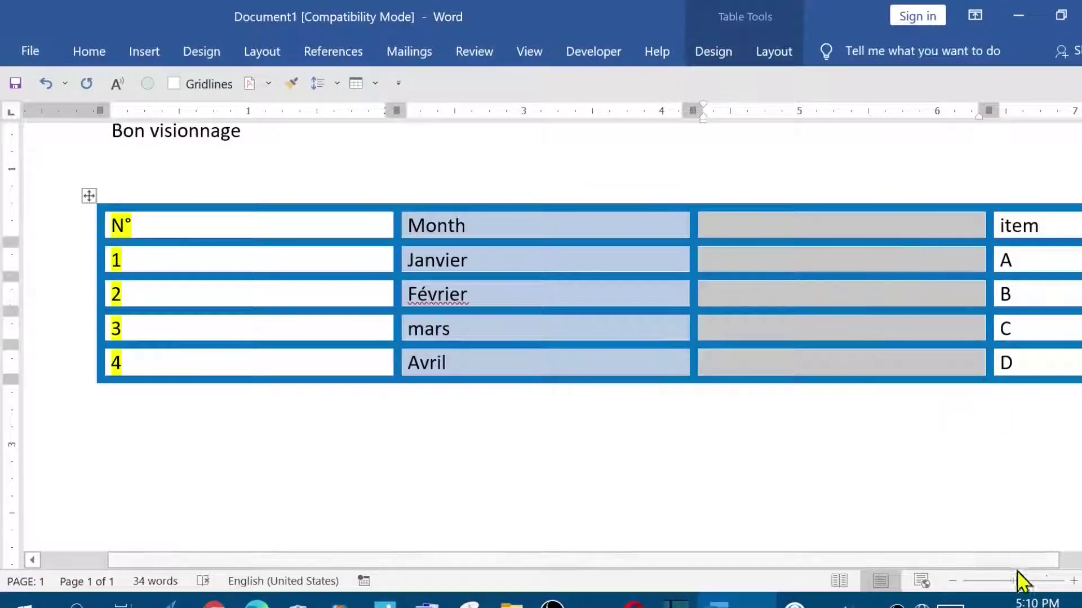
click(954, 583)
Step: Apply AutoFit to Contents to the table so each column shrinks to its entries
click(953, 583)
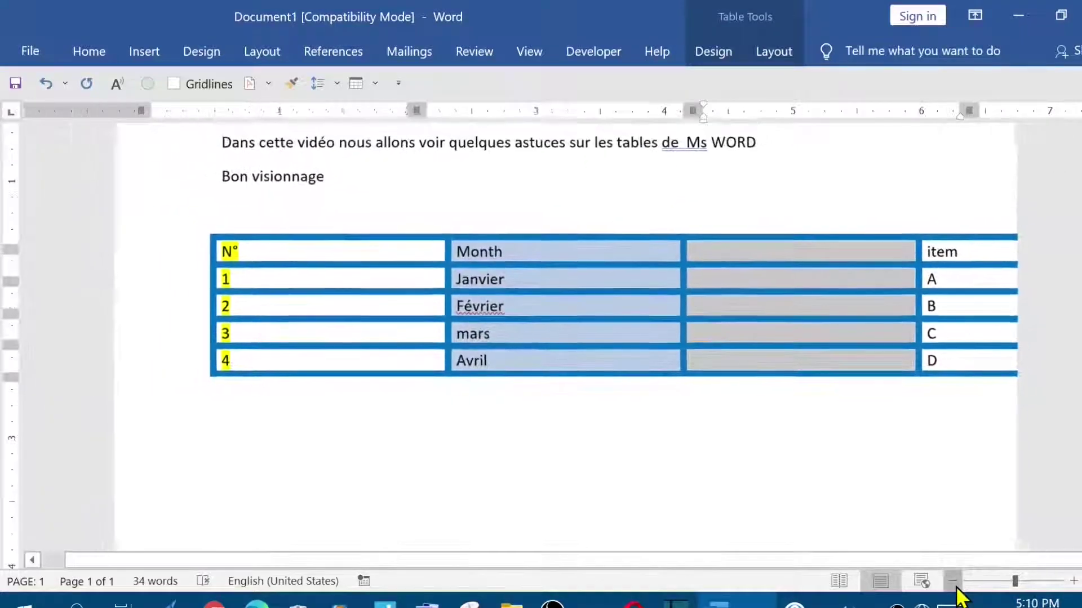
click(954, 583)
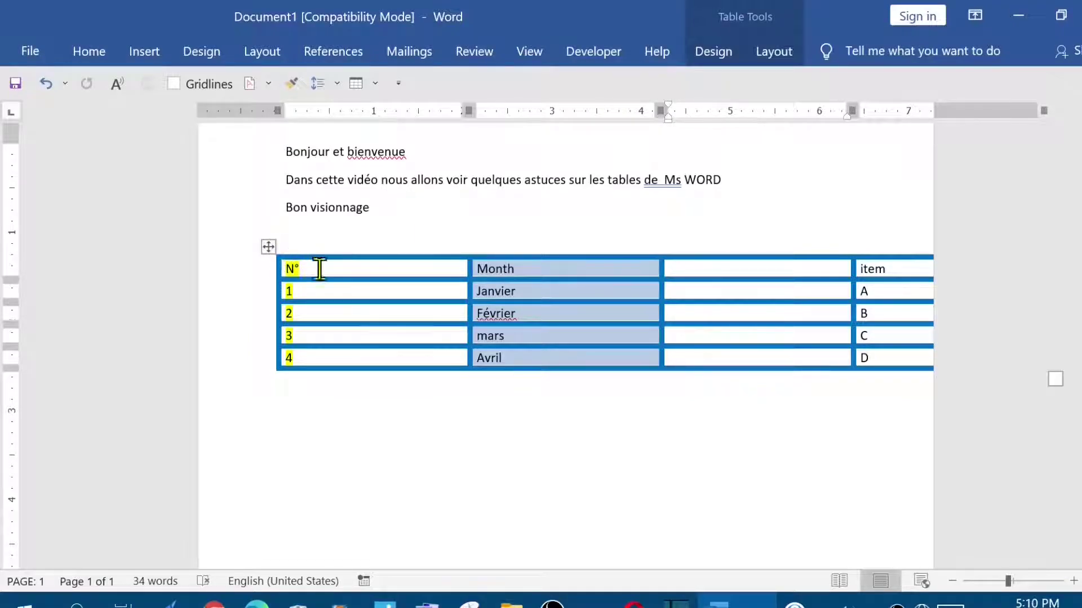
click(269, 247)
right_click(332, 266)
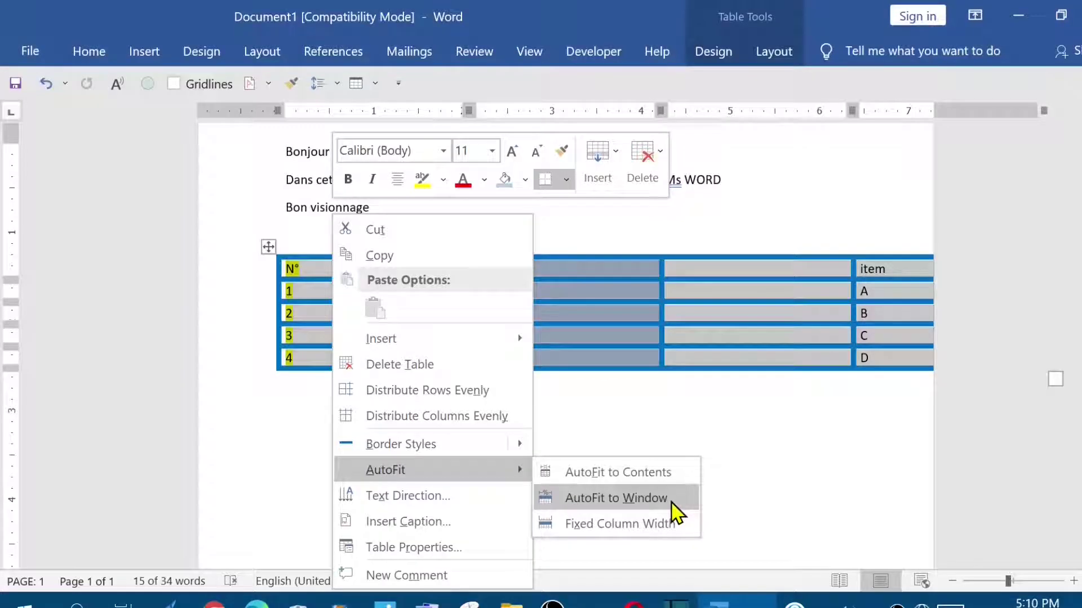
click(670, 502)
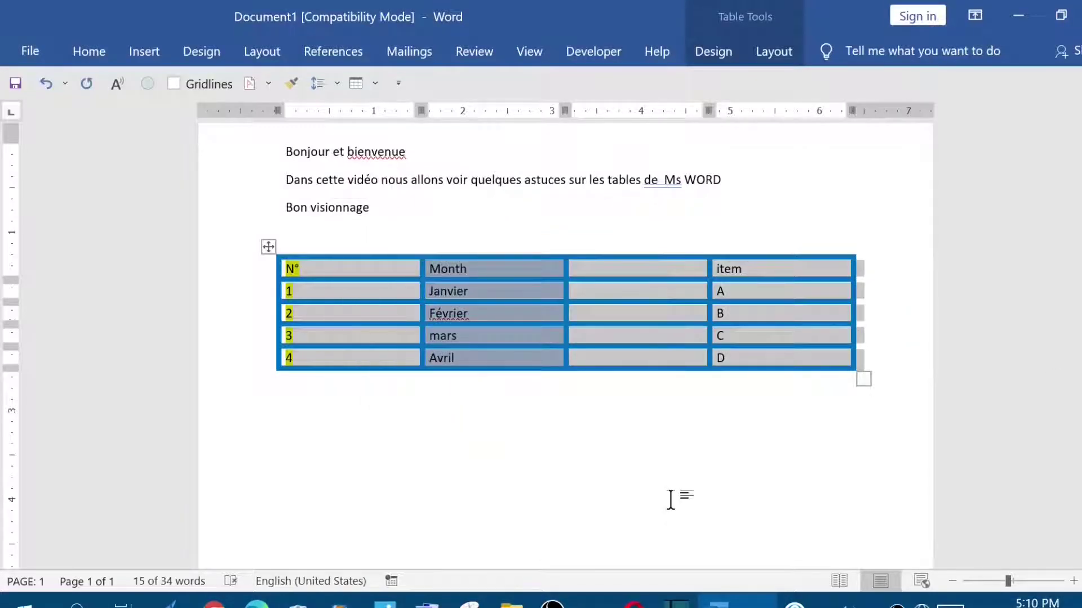
click(323, 274)
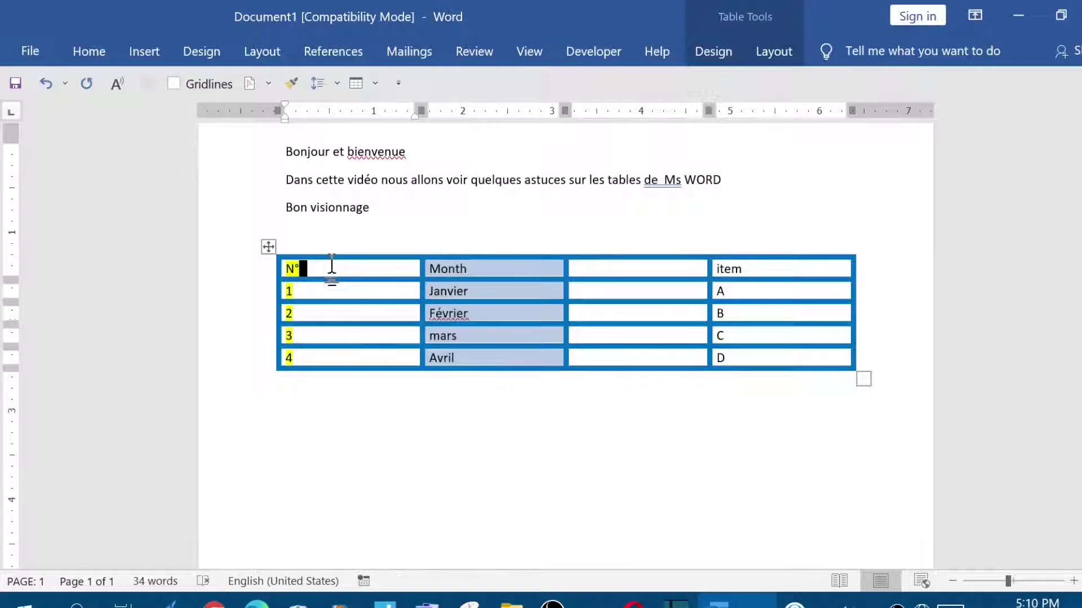
right_click(333, 274)
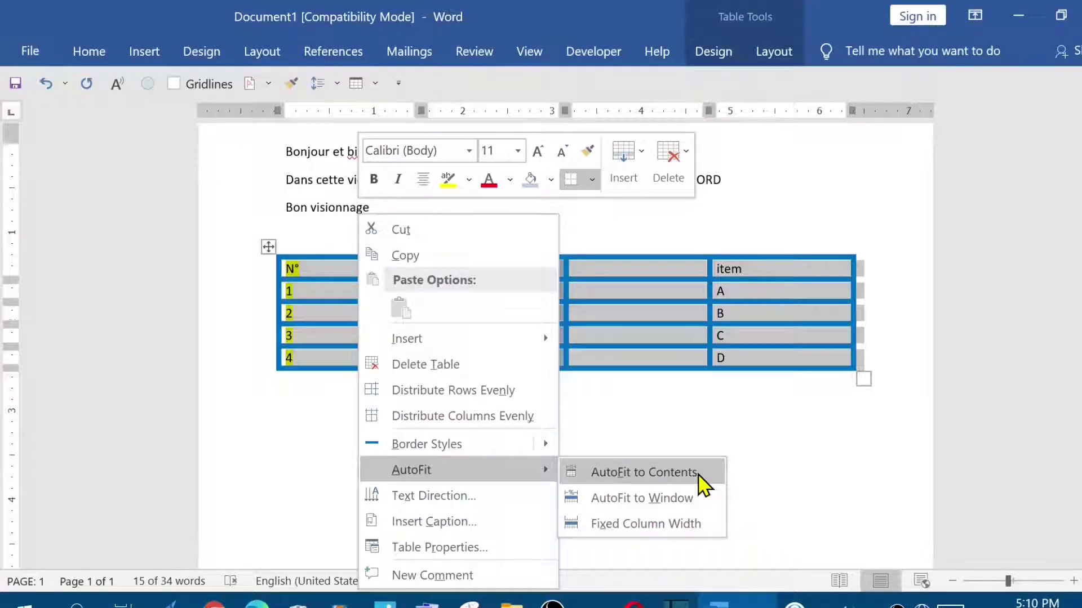
click(699, 476)
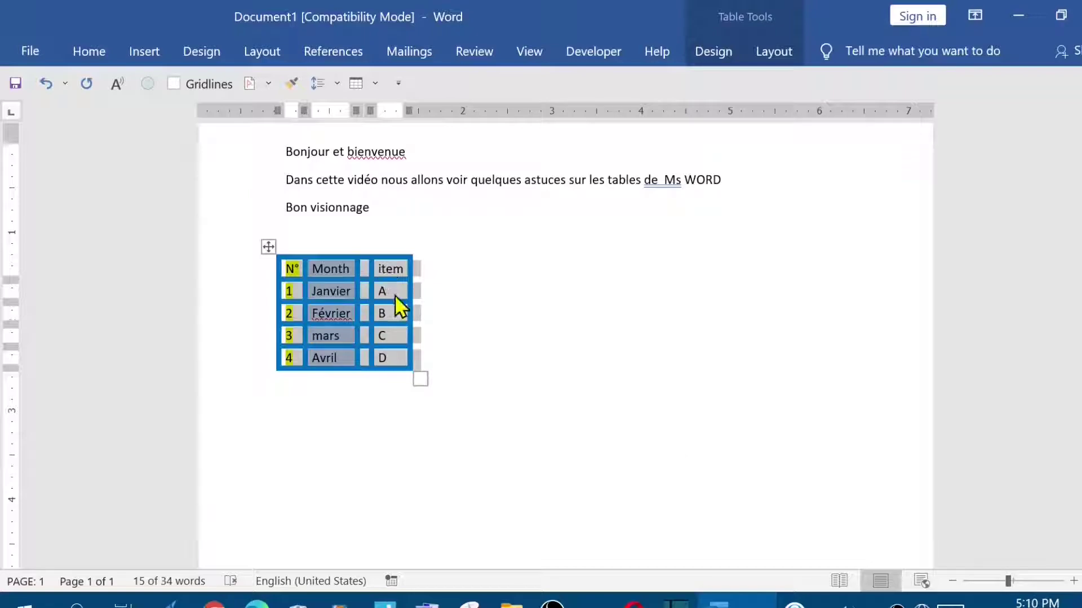
Step: Type long test strings into the A and 1 cells, then undo them
click(407, 291)
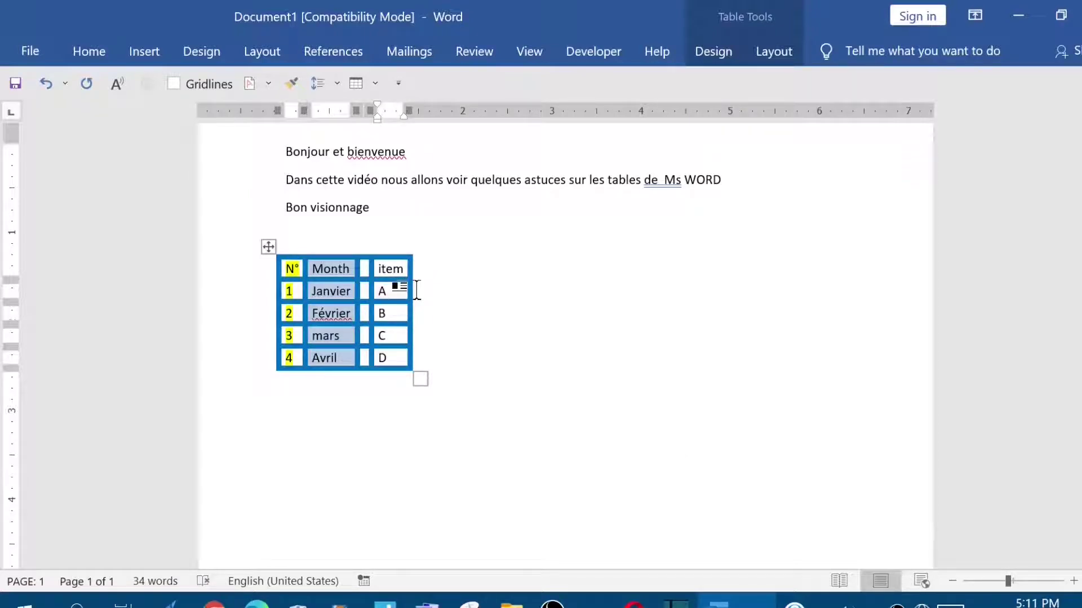
text(gdfdgfgdsjfhgdsjhfgjdfdhgfjdgf)
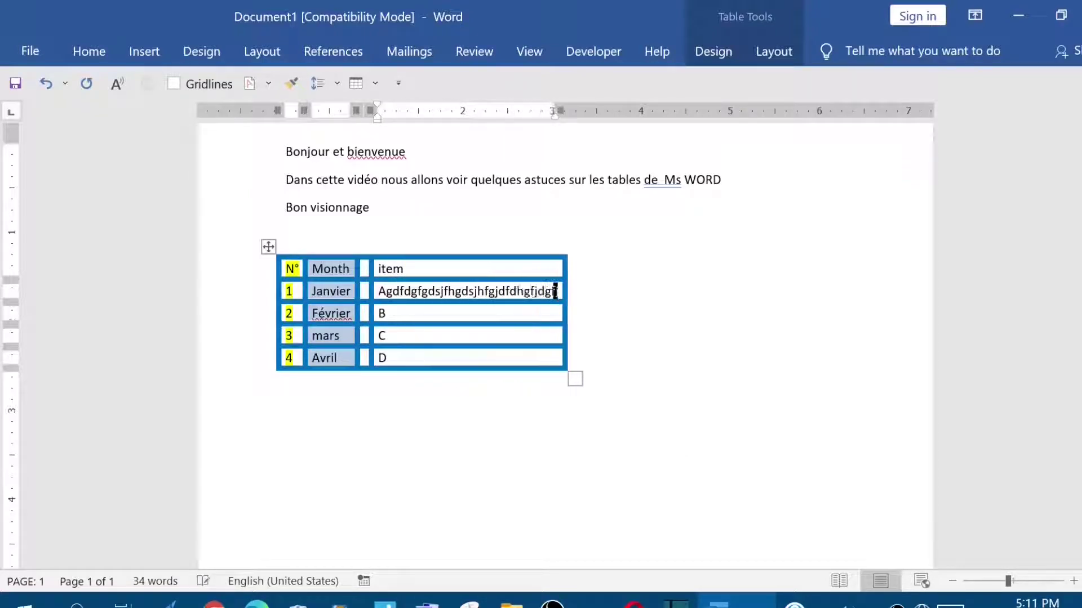
text(jgdjhfgjdfgjdshgf)
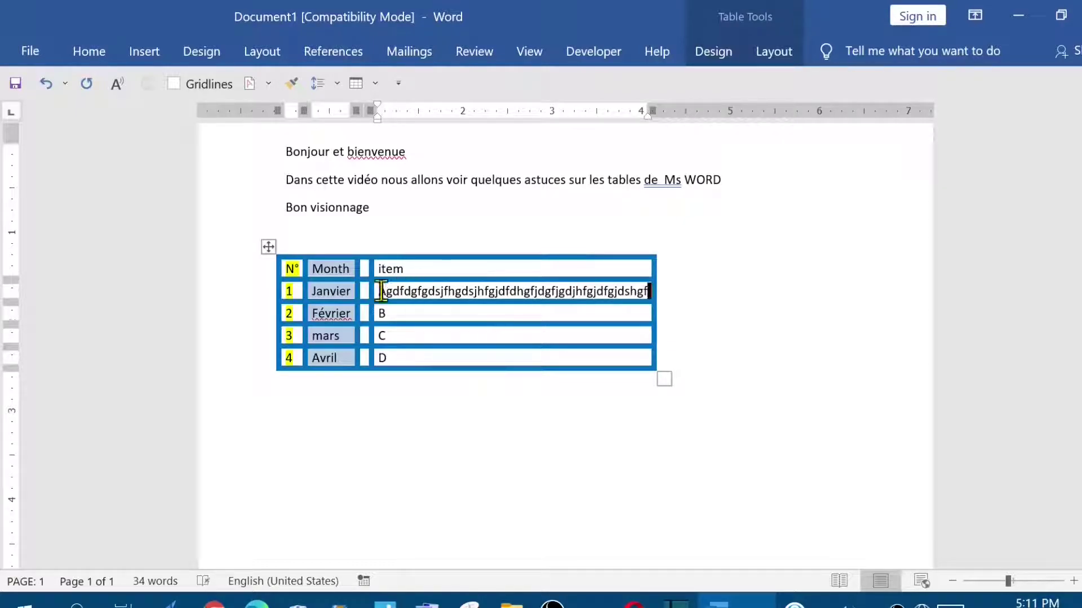
click(299, 292)
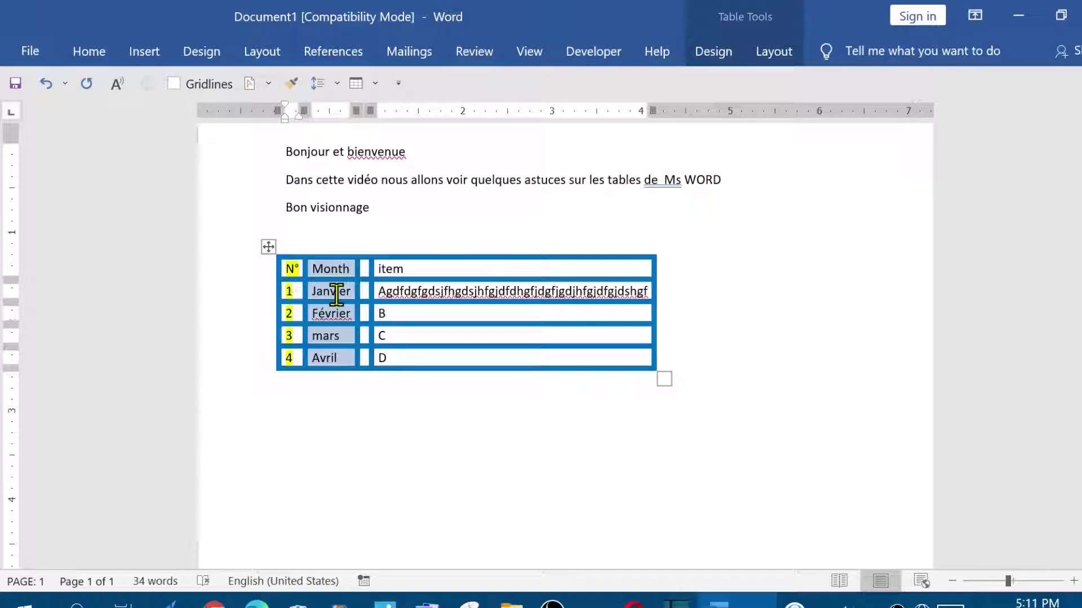
text(00000000)
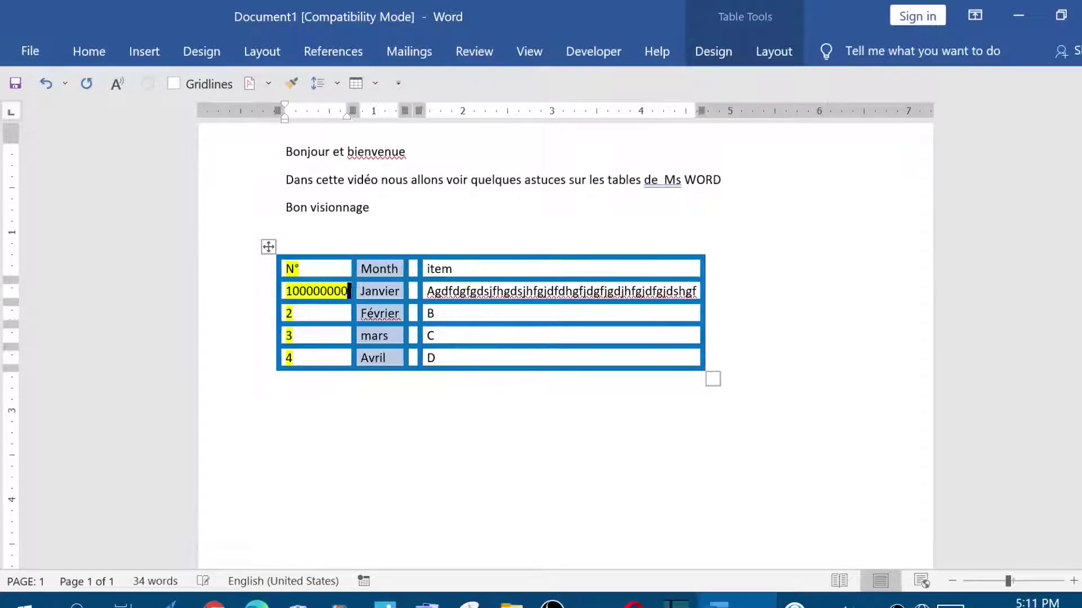
text(00000000)
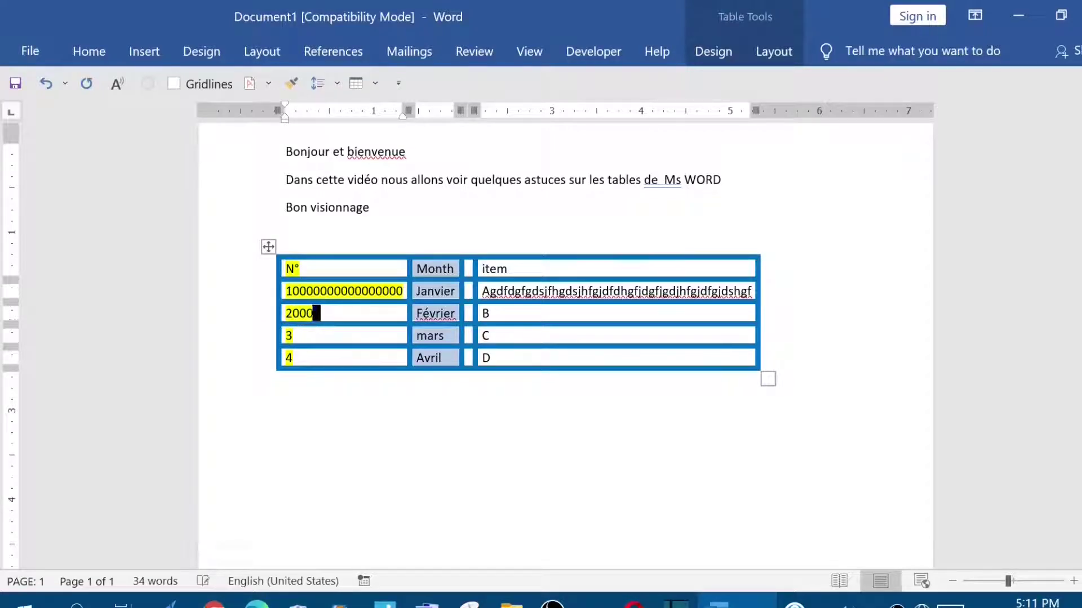
text(0000000000)
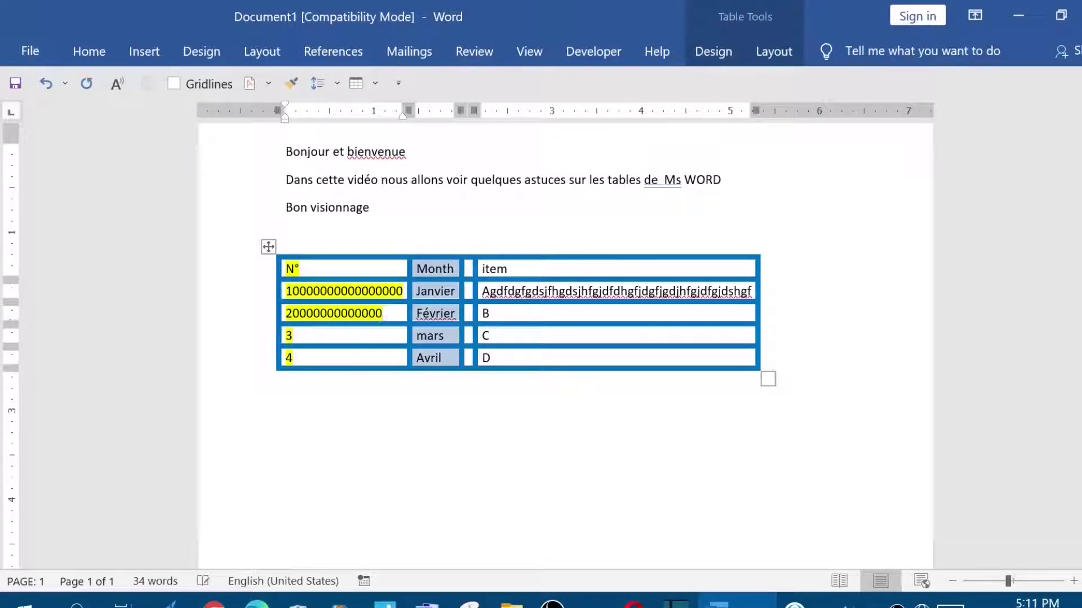
key(ctrl+z)
key(ctrl+z)
key(ctrl+z)
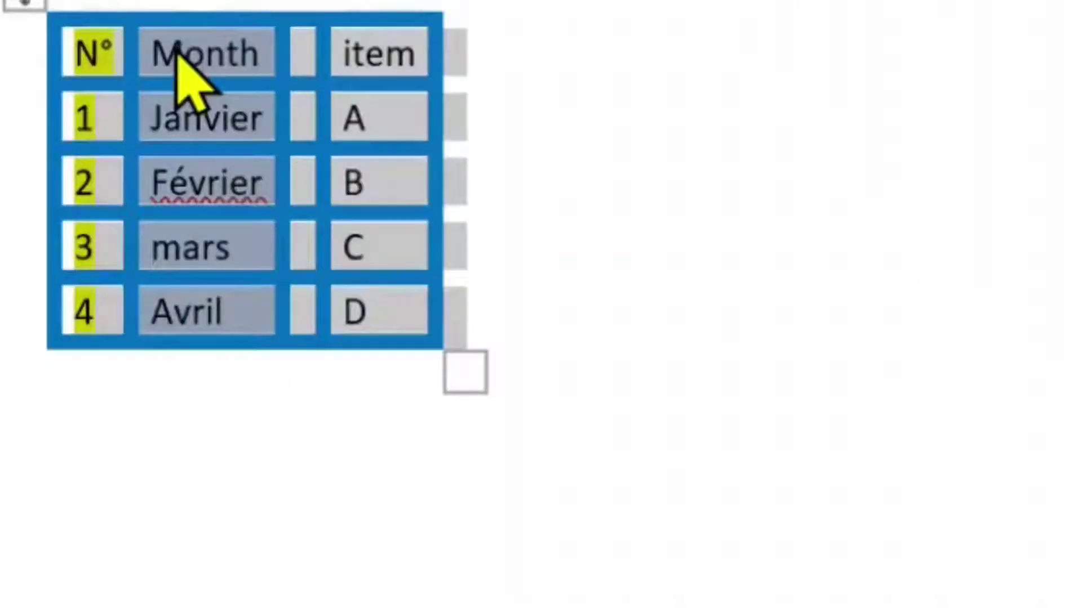
Step: Refit the table to its contents and drag the item column much wider
right_click(186, 79)
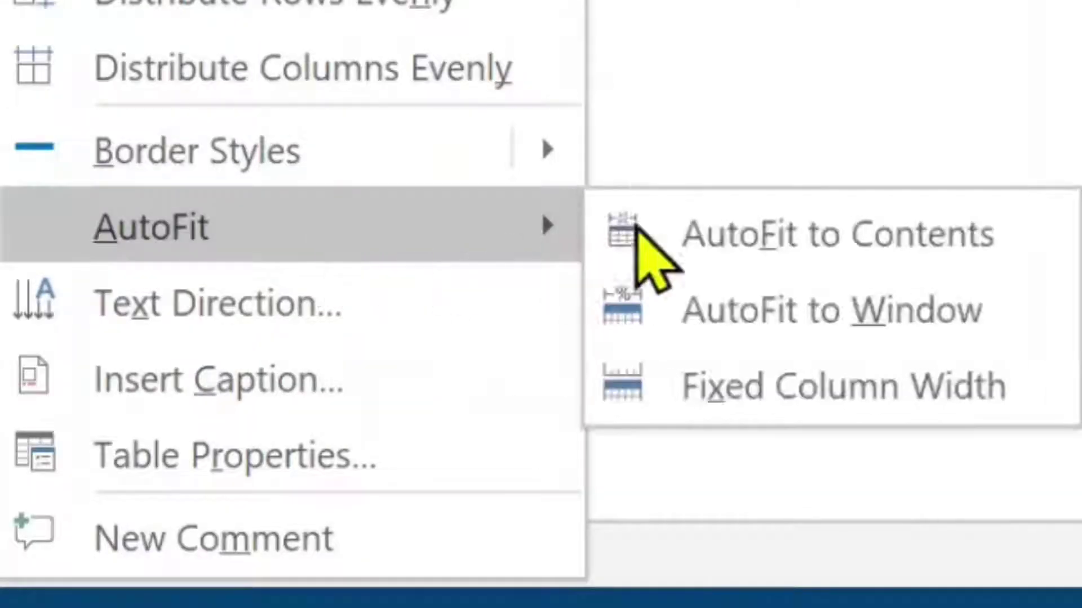
click(499, 266)
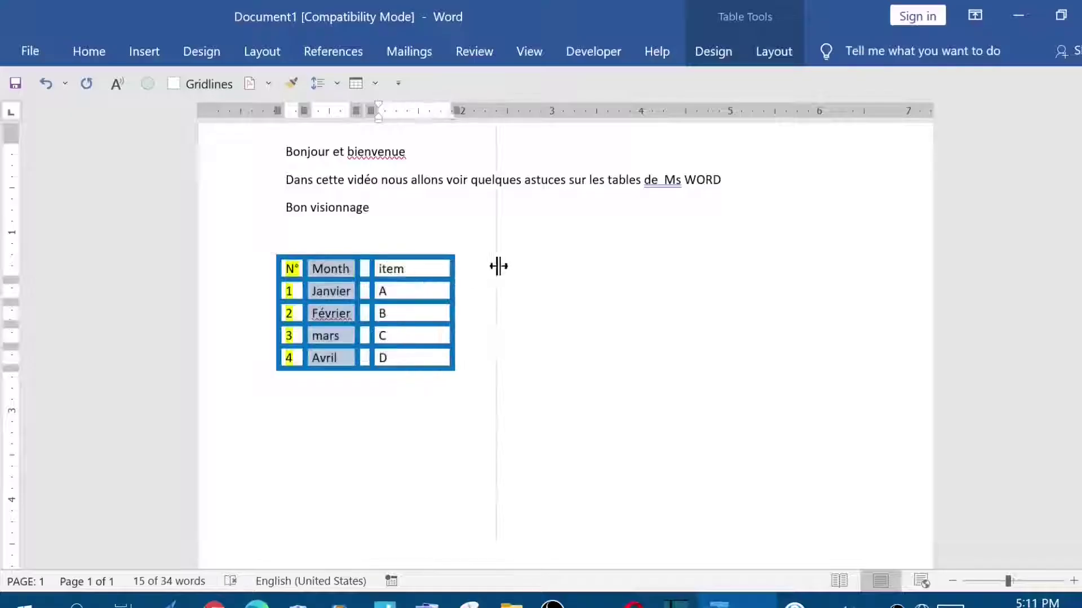
drag(499, 266, 651, 265)
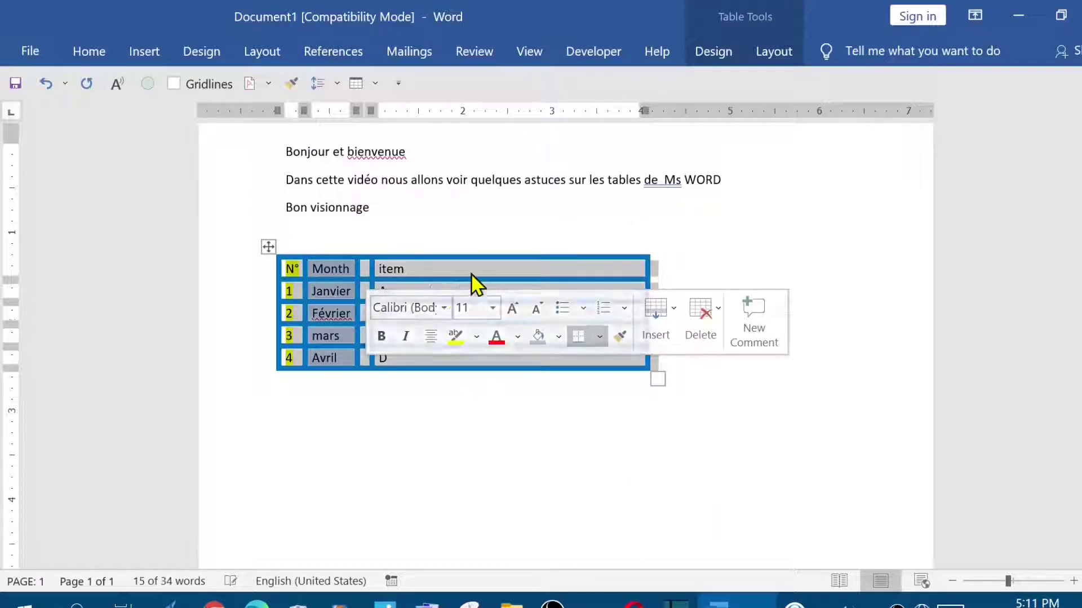
click(472, 276)
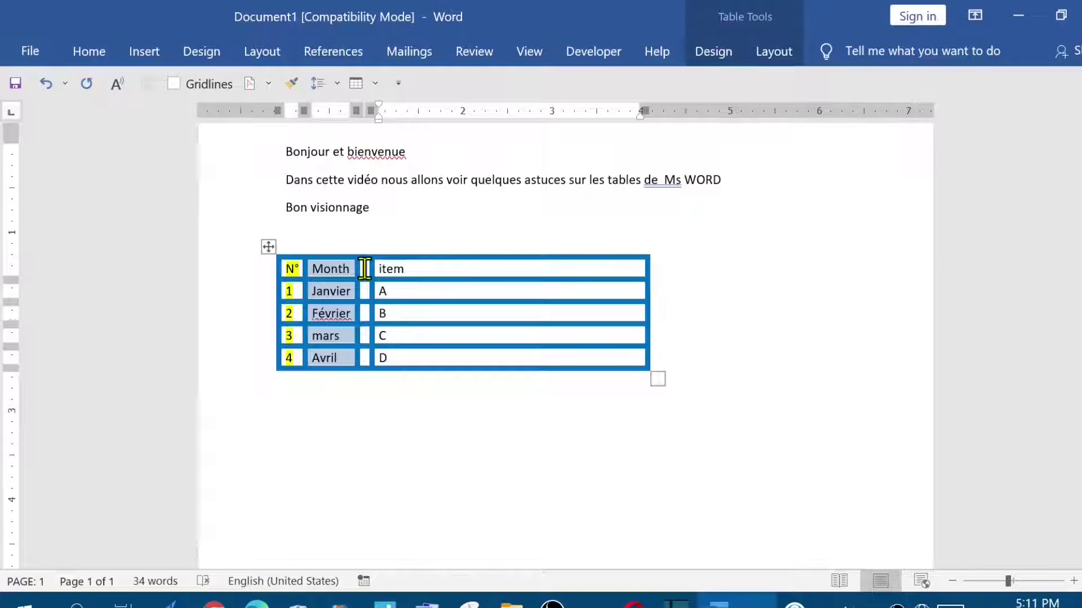
Step: Delete the thin blank column so Month sits directly beside item
drag(365, 269, 372, 358)
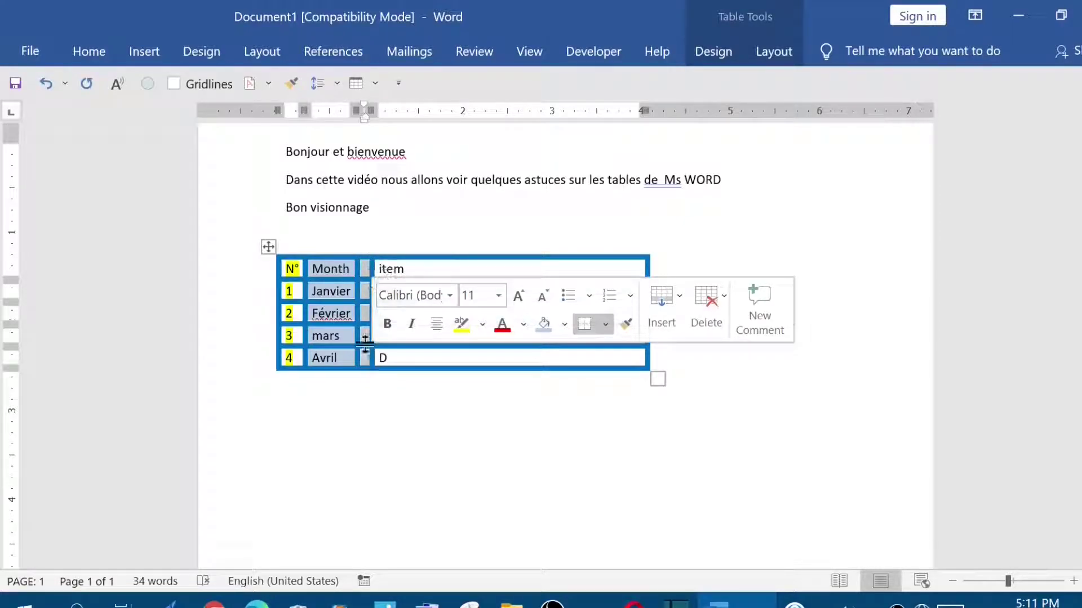
right_click(367, 275)
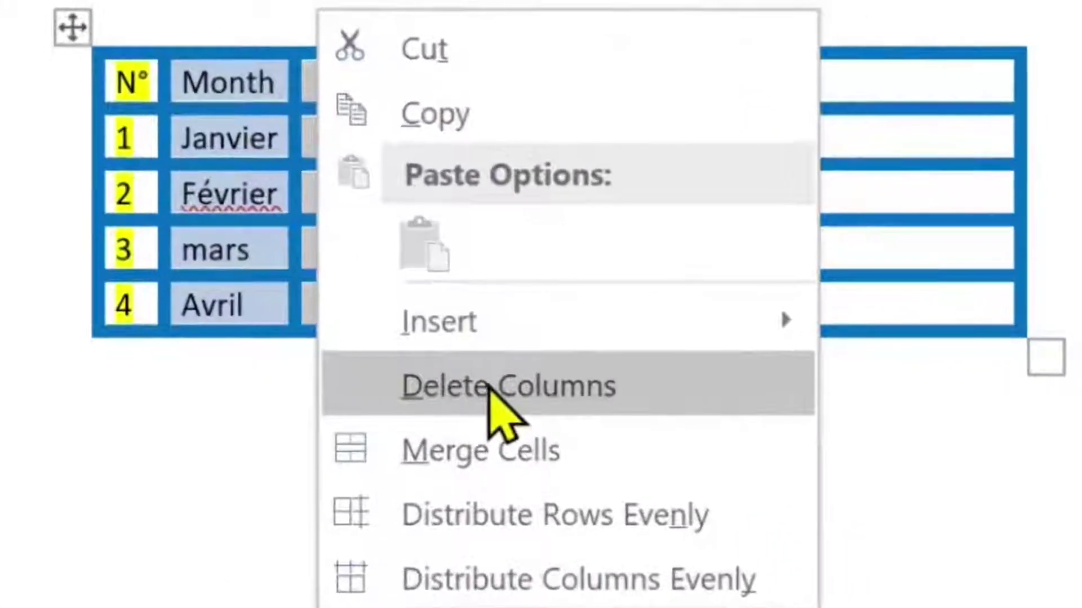
click(443, 373)
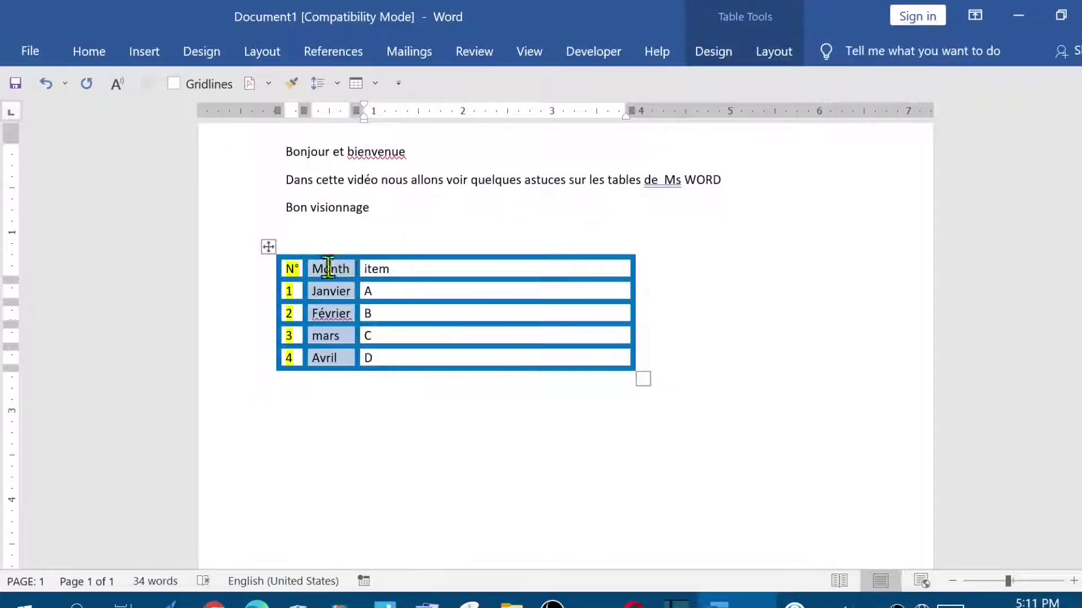
click(269, 247)
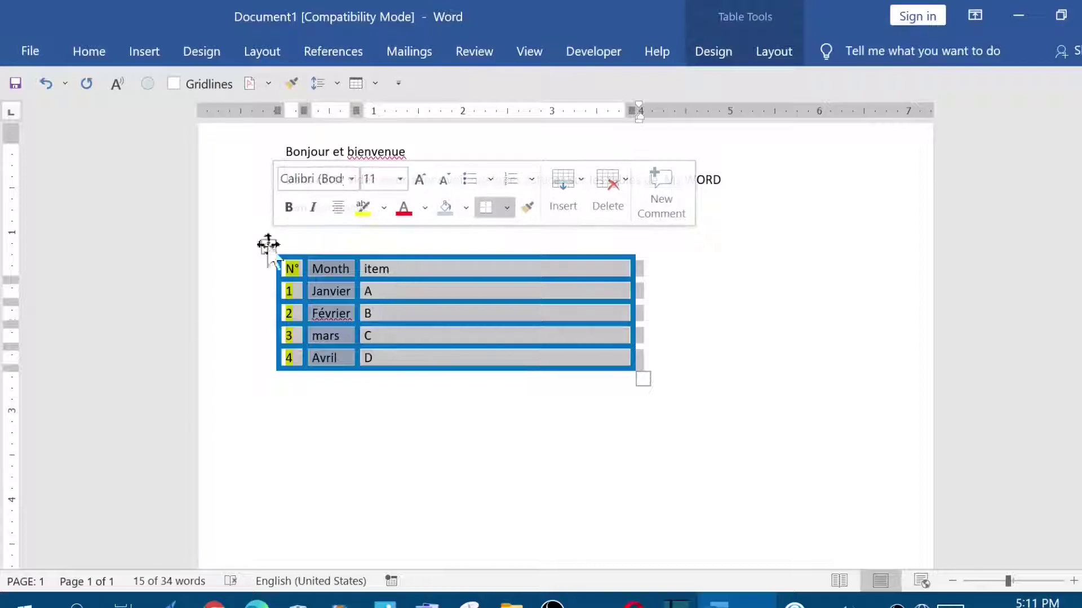
Step: AutoFit the table to the window and insert a new column right of item
right_click(403, 263)
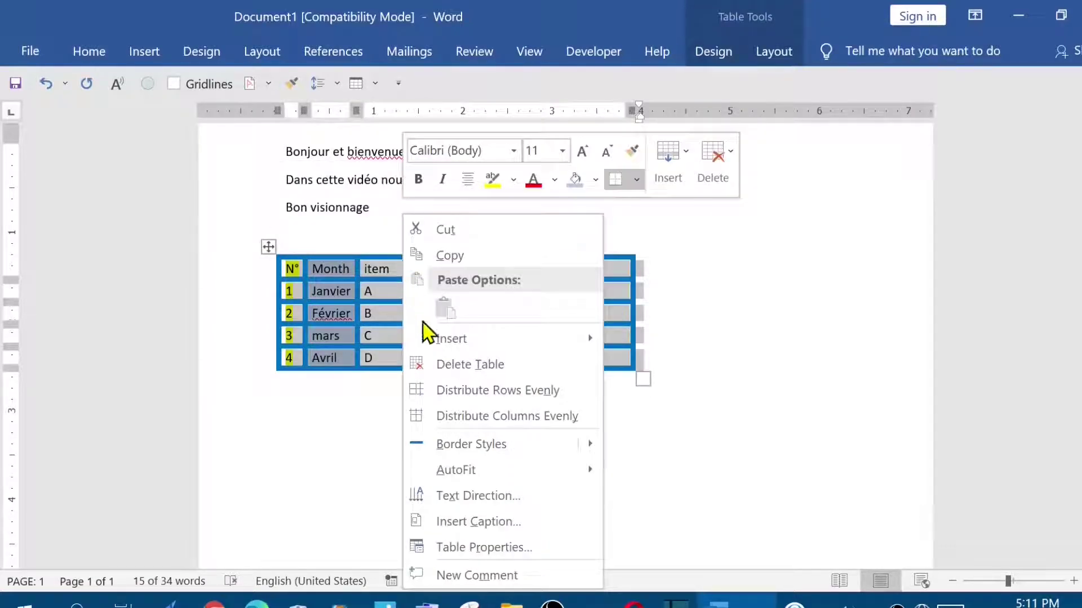
mouse_move(474, 470)
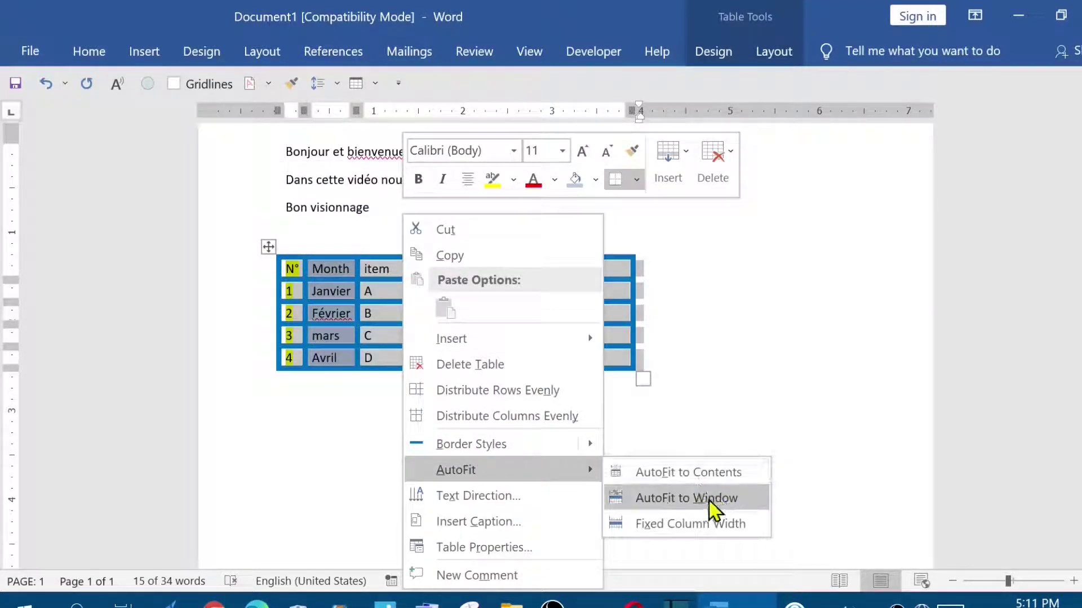
click(710, 498)
right_click(516, 263)
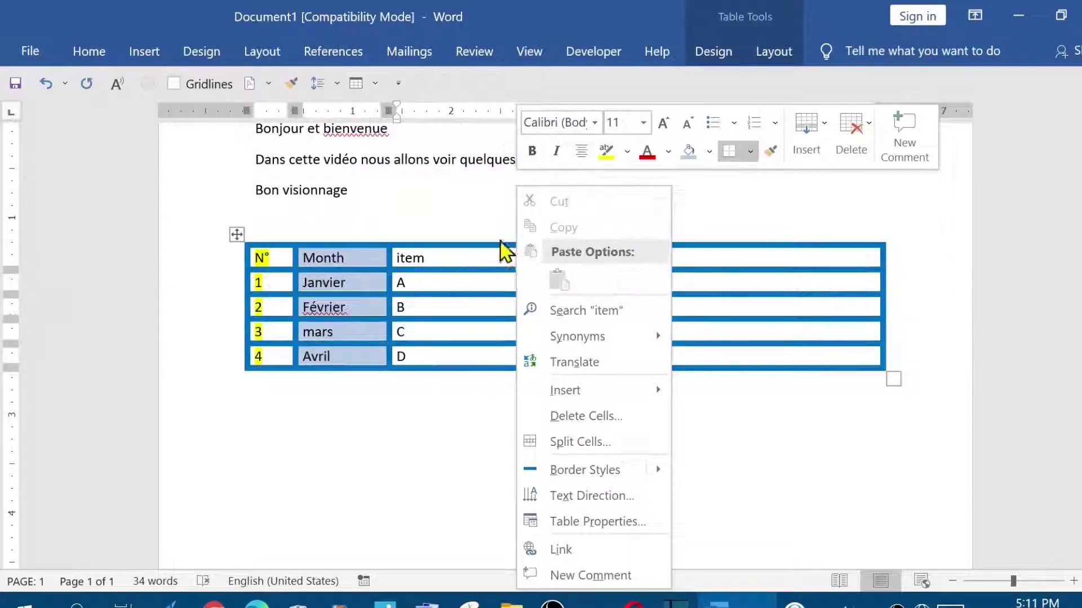
mouse_move(566, 389)
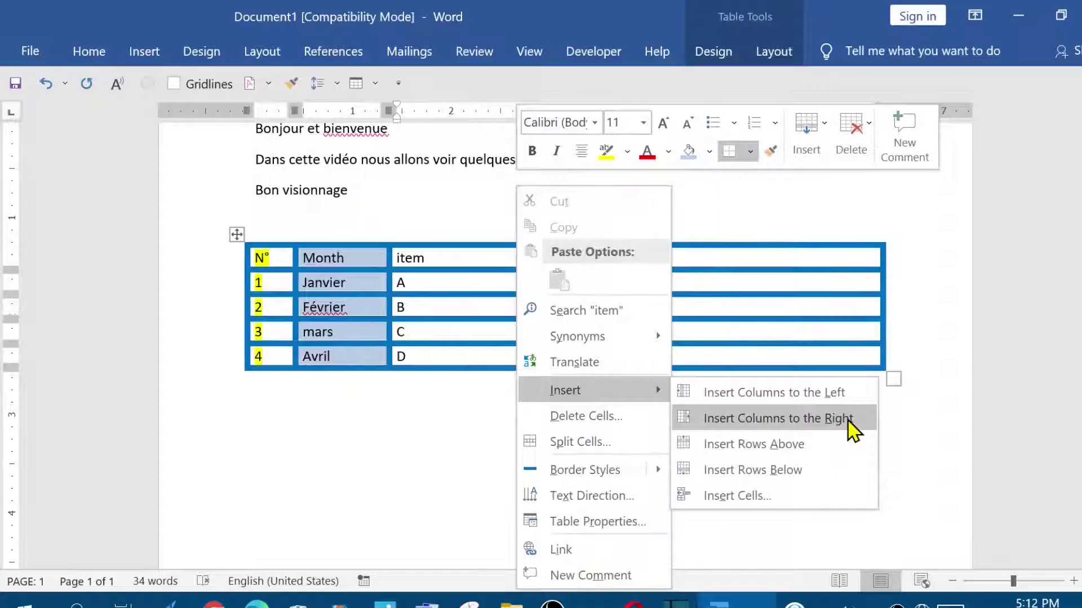
click(848, 421)
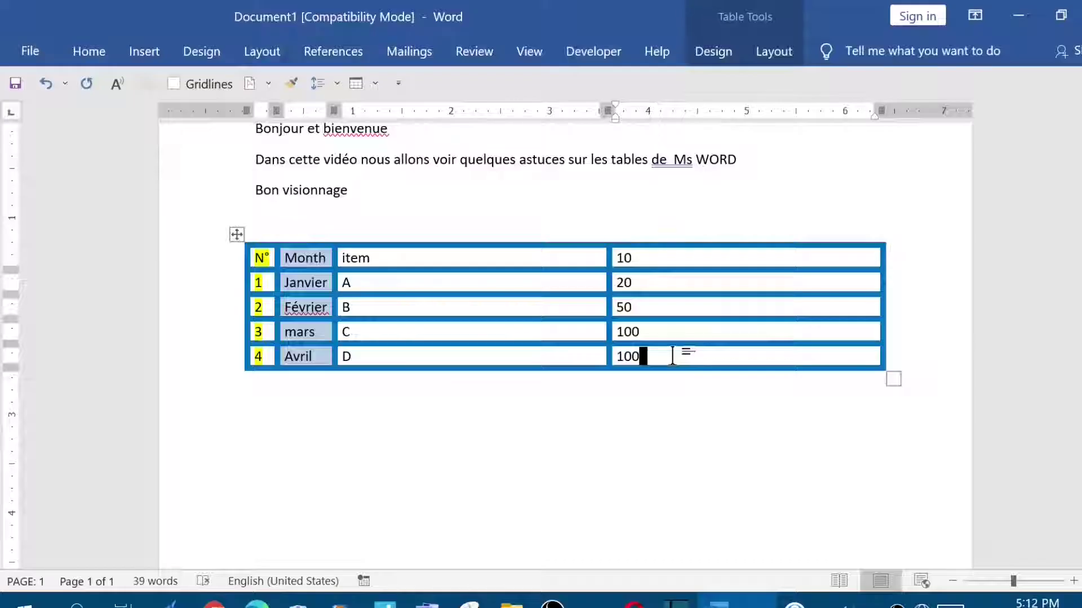
Step: Add an empty row at the bottom of the table and select its last cell
key(Tab)
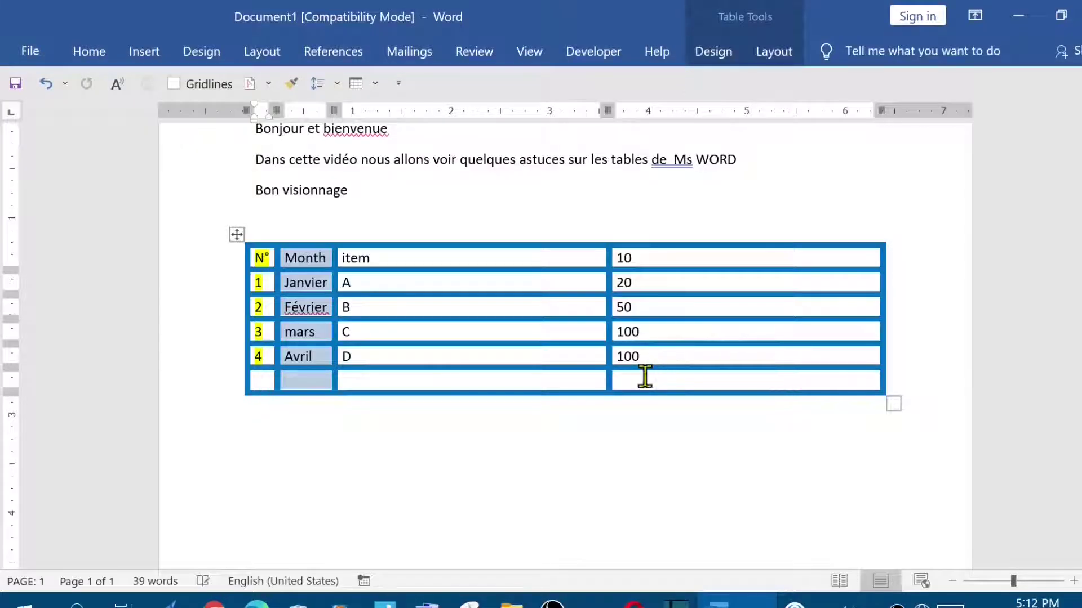
click(648, 377)
scroll(708, 331, up, 2)
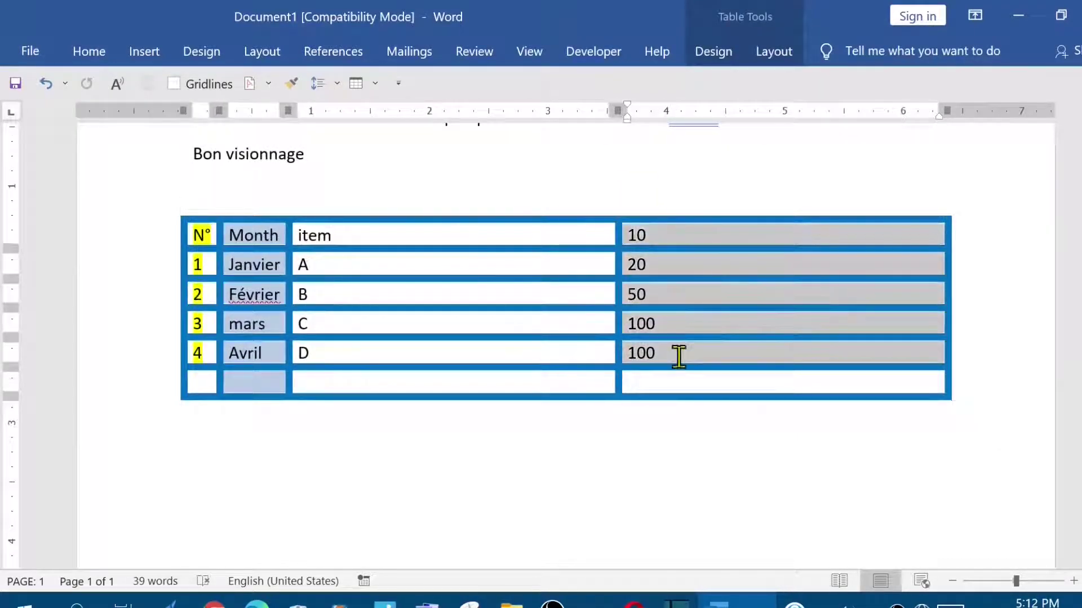
click(773, 51)
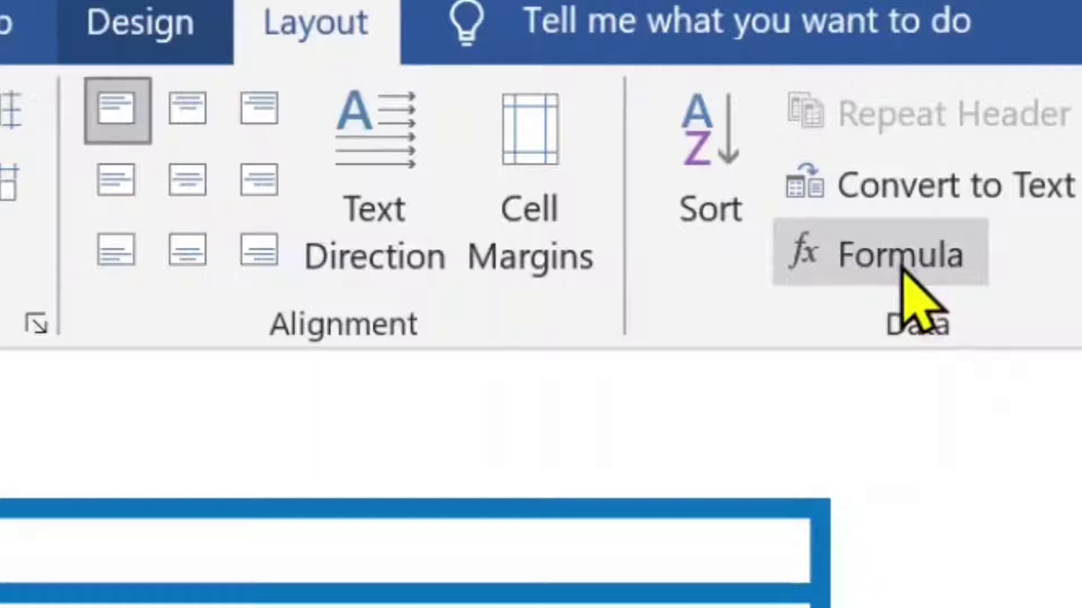
Step: Add a =SUM(ABOVE) total (280) in the bottom cell, then place the caret at 10
click(902, 269)
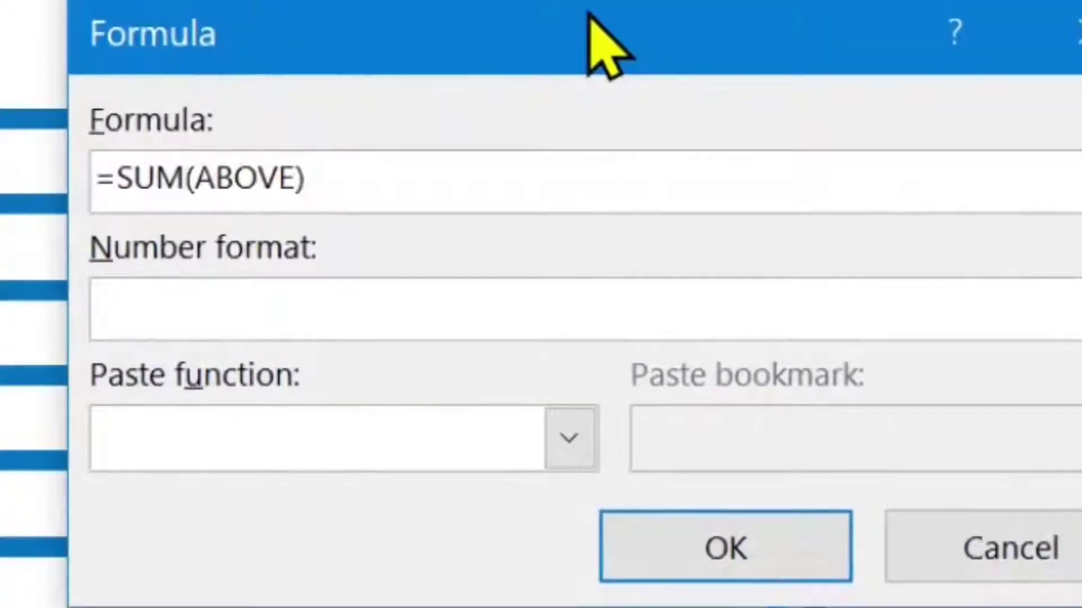
key(Return)
click(641, 385)
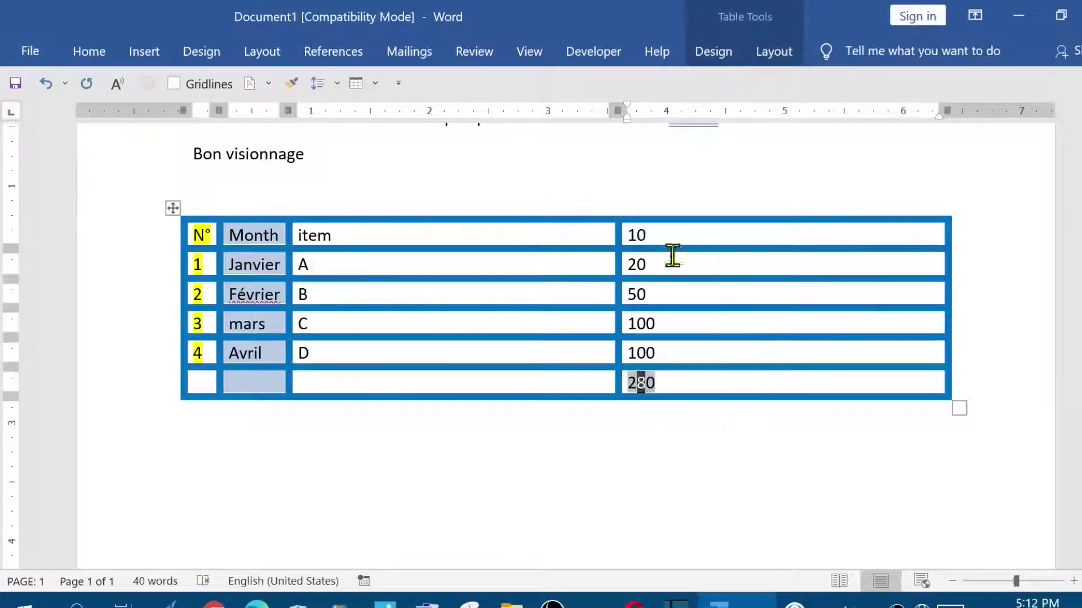
click(662, 233)
text(00000)
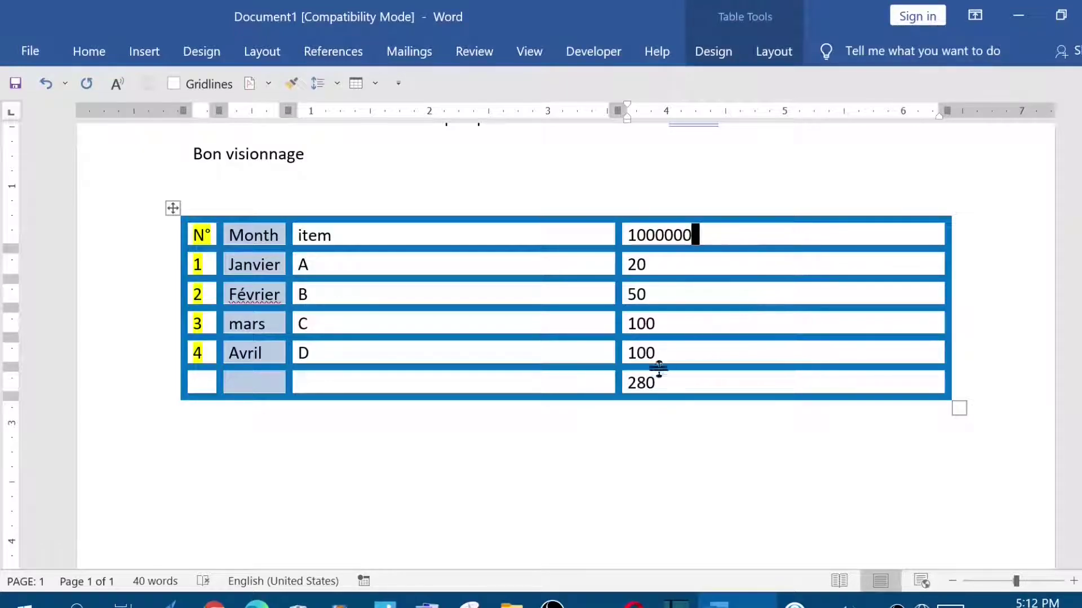
Step: Update the SUM field twice so the total recalculates from 280 to 295
right_click(641, 384)
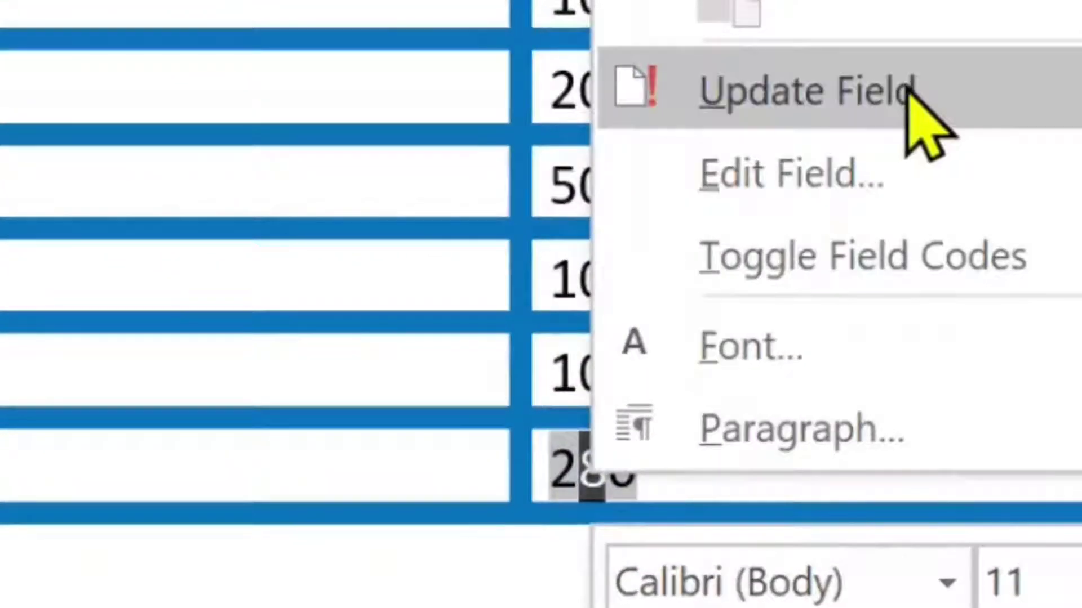
click(907, 121)
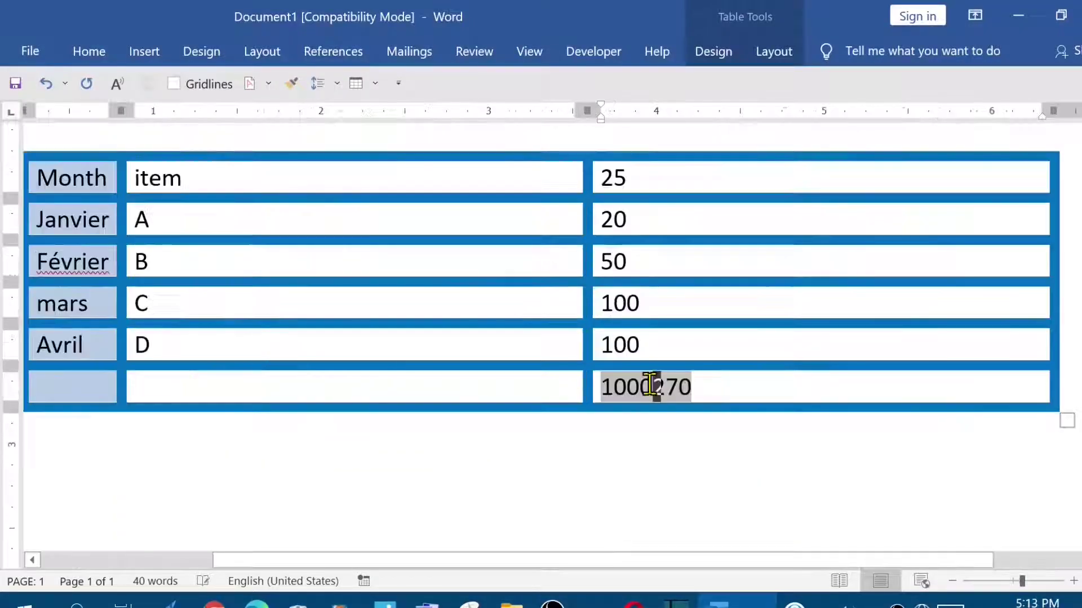
right_click(662, 385)
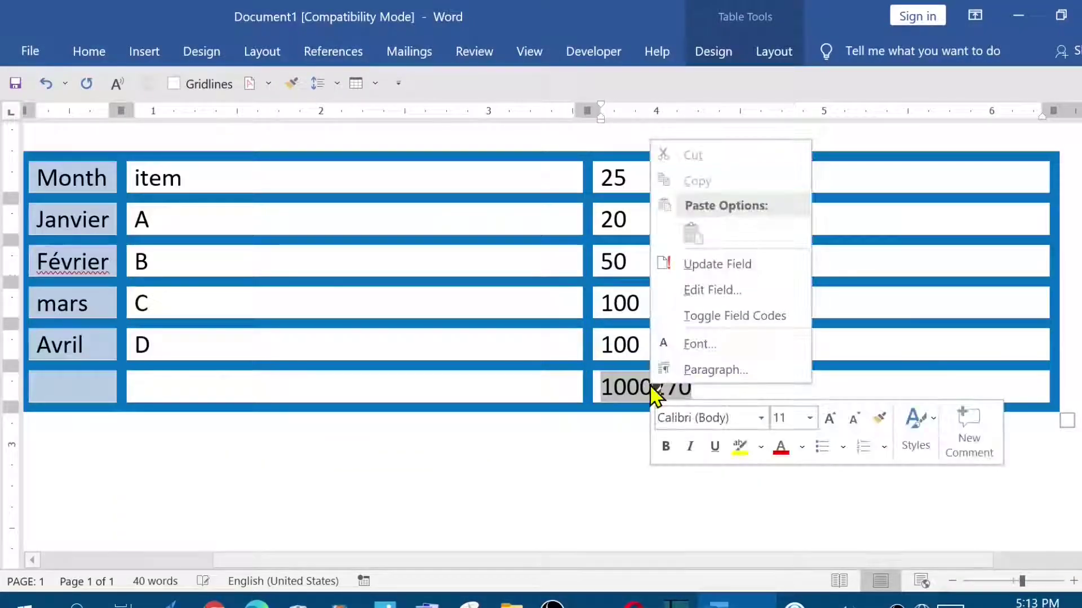
click(733, 273)
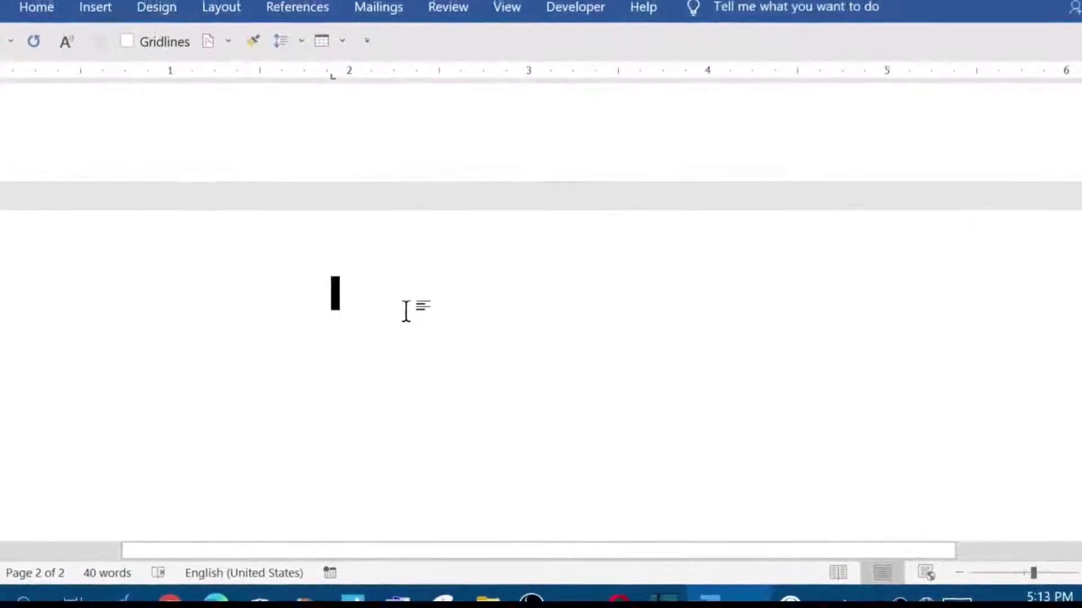
Step: Turn a typed plus-and-dash line on page 2 into a one-row, three-column table
text(+-)
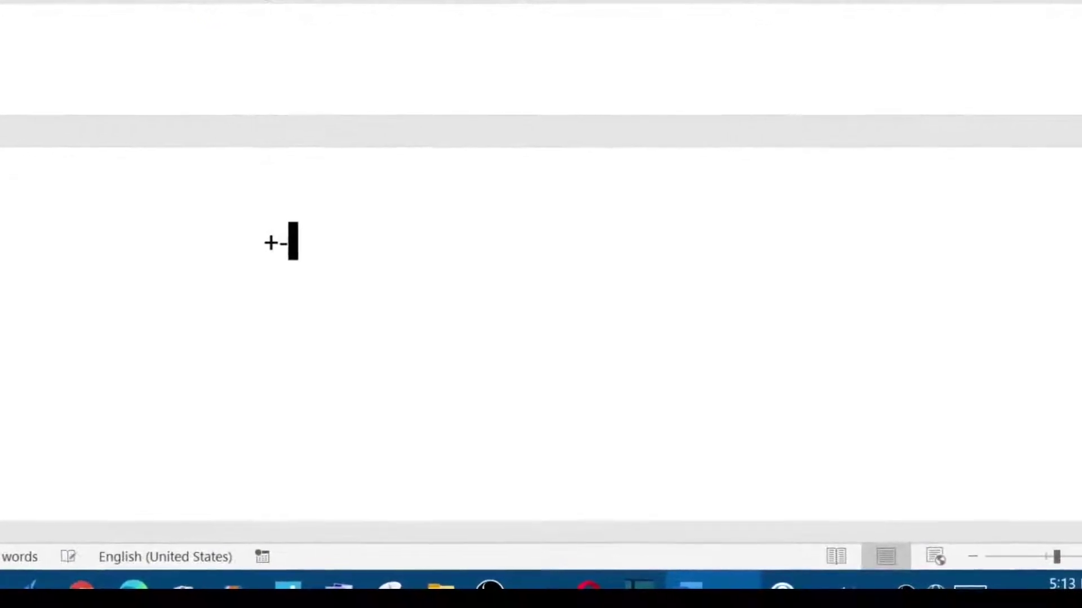
text(-----------------------+)
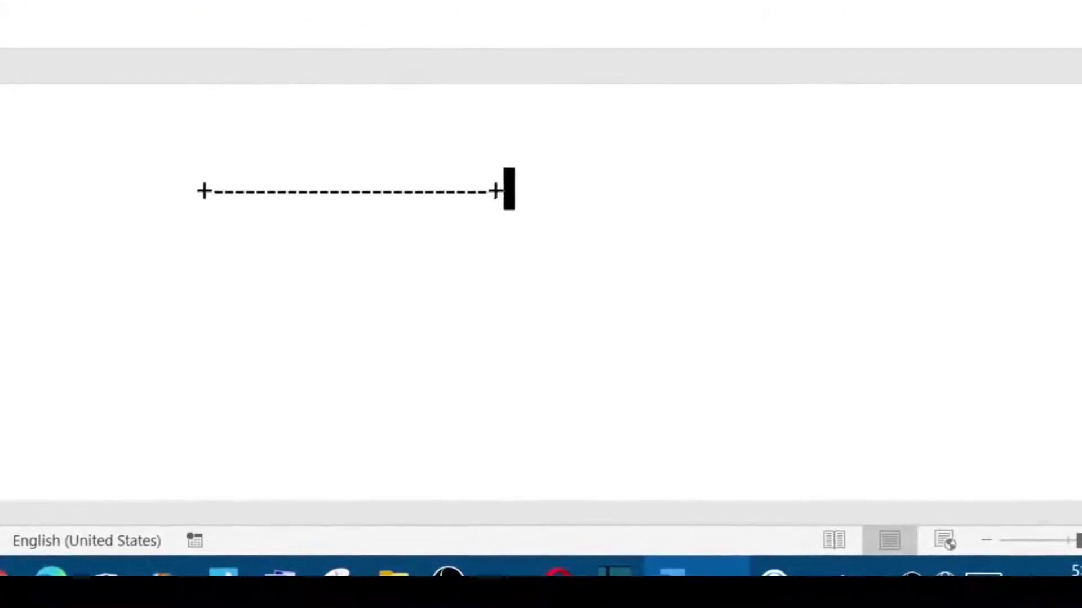
text(----)
text(------------)
text(----+)
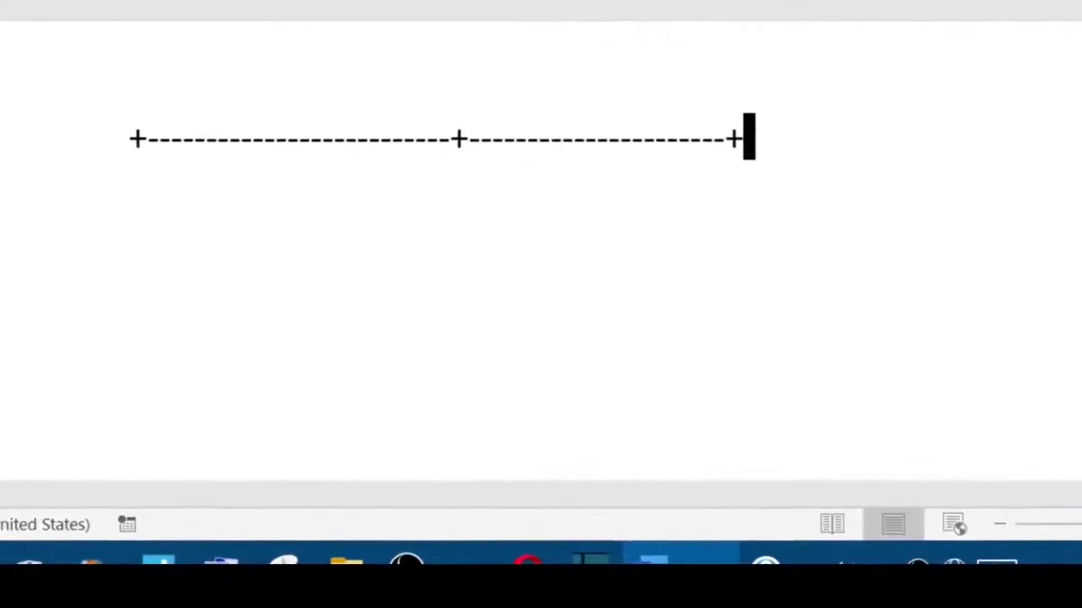
text(------------+)
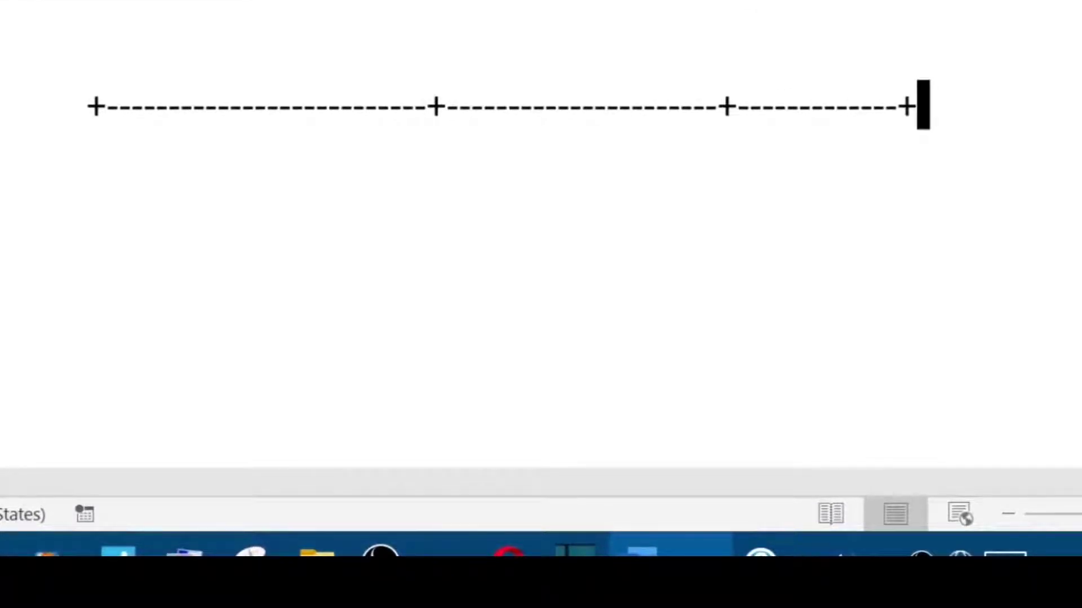
key(Return)
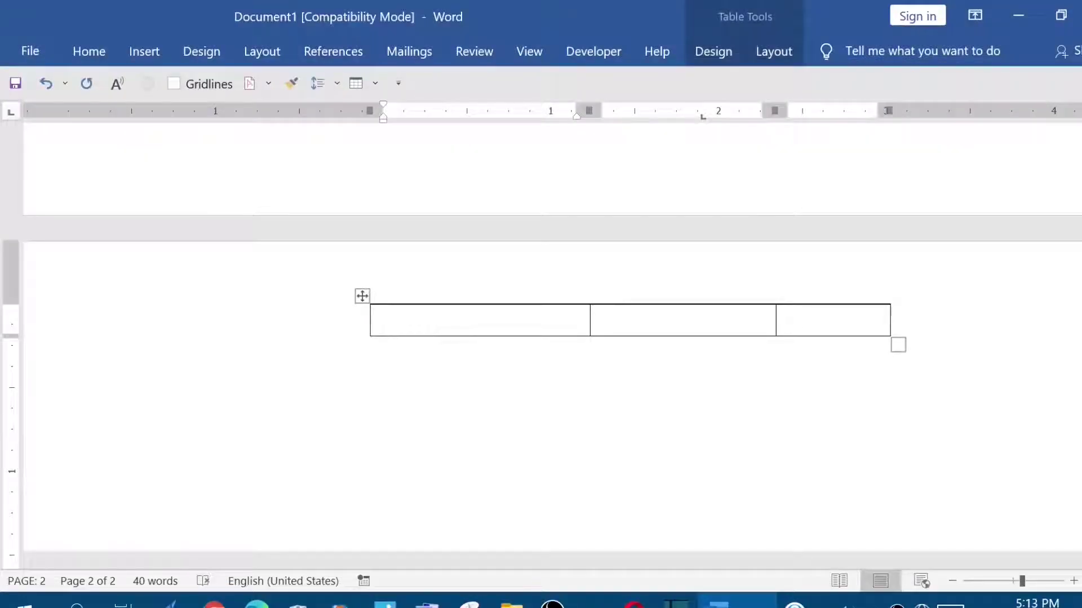
Step: Grow the new table to five rows with Tab, then select the whole table
key(Tab)
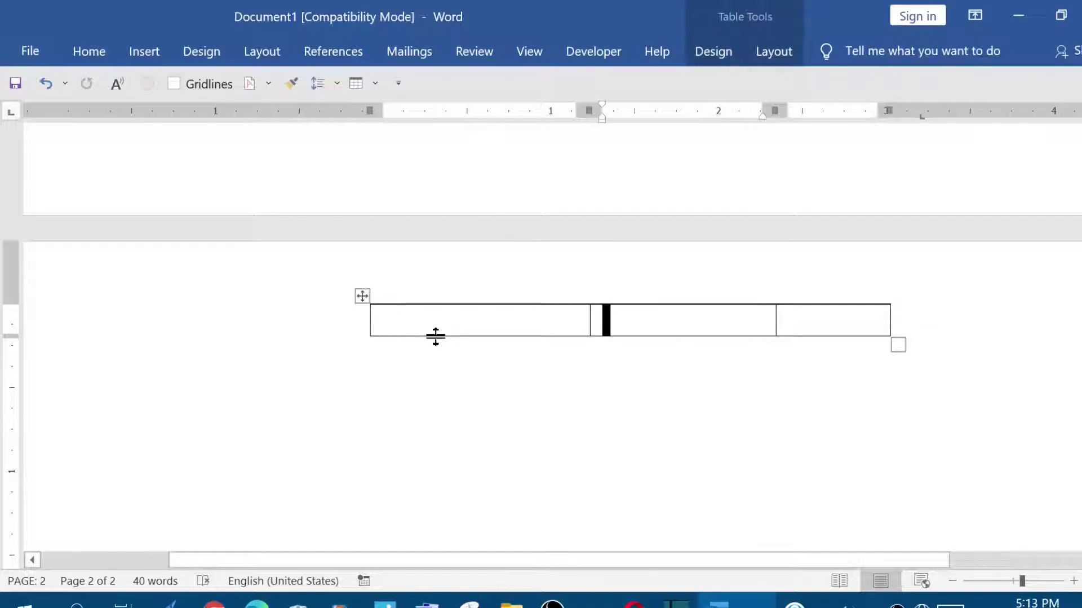
key(Tab)
key(Tab)
key(Tab)
key(Tab)
key(Tab)
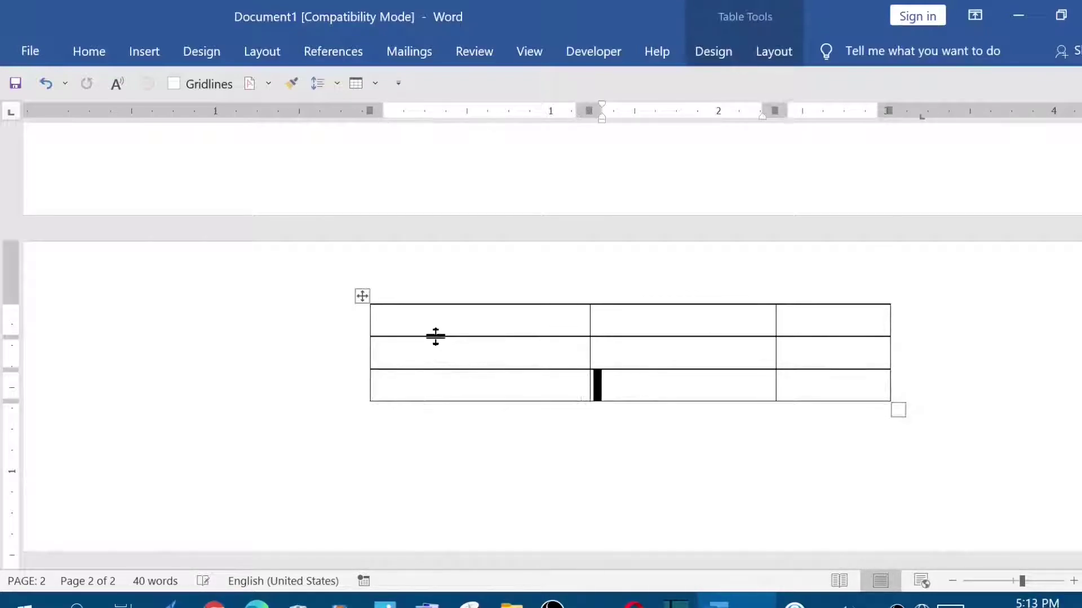
key(Tab)
key(Tab)
key(Tab)
key(Tab)
key(Tab)
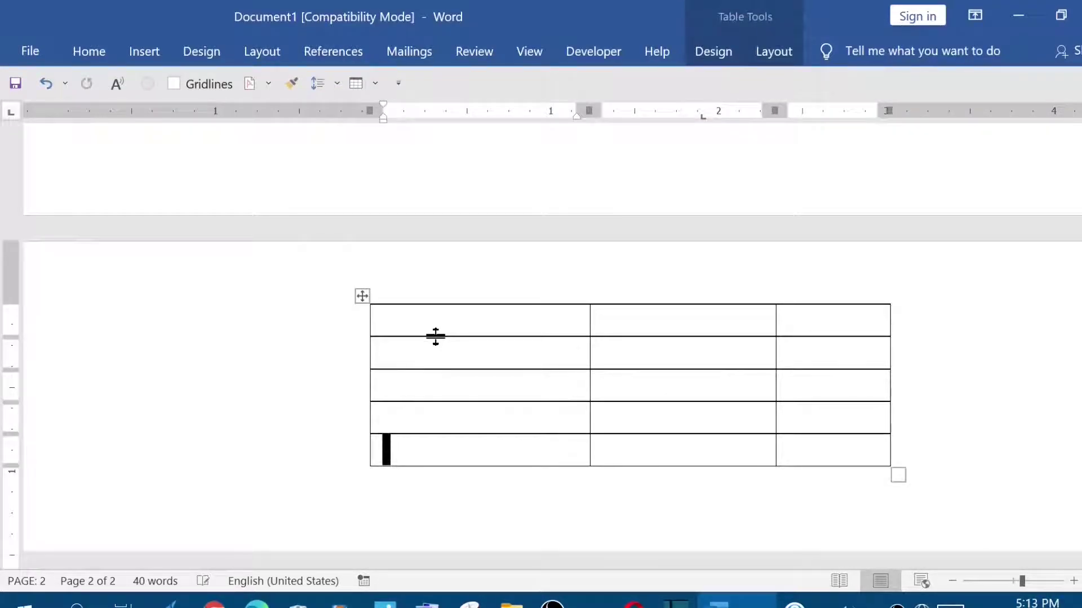
click(364, 294)
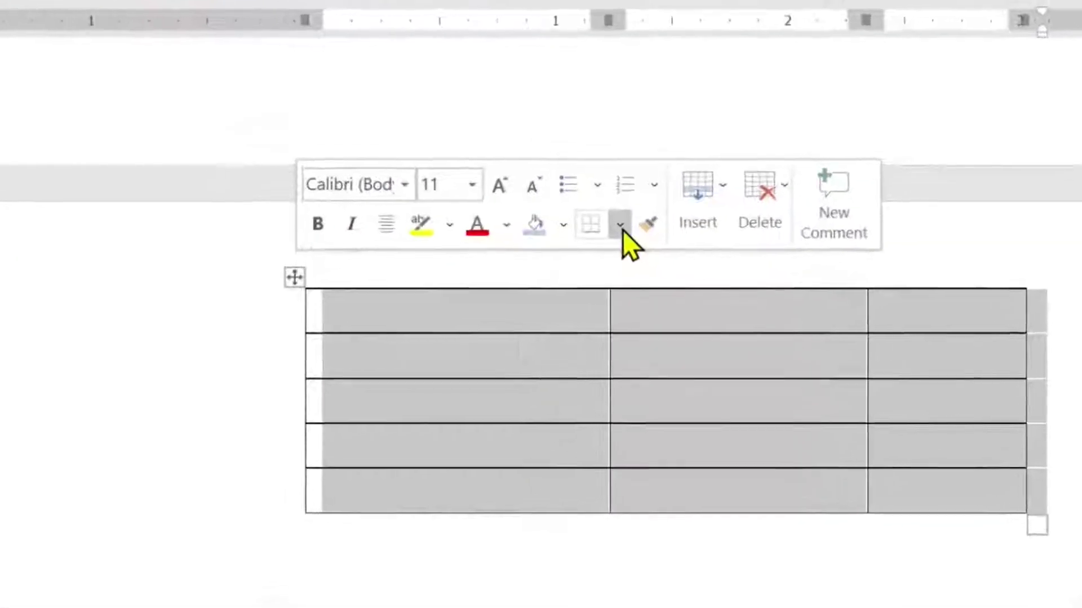
Step: Apply red 2 ¼ pt borders to all lines of the new table via Borders and Shading
click(597, 258)
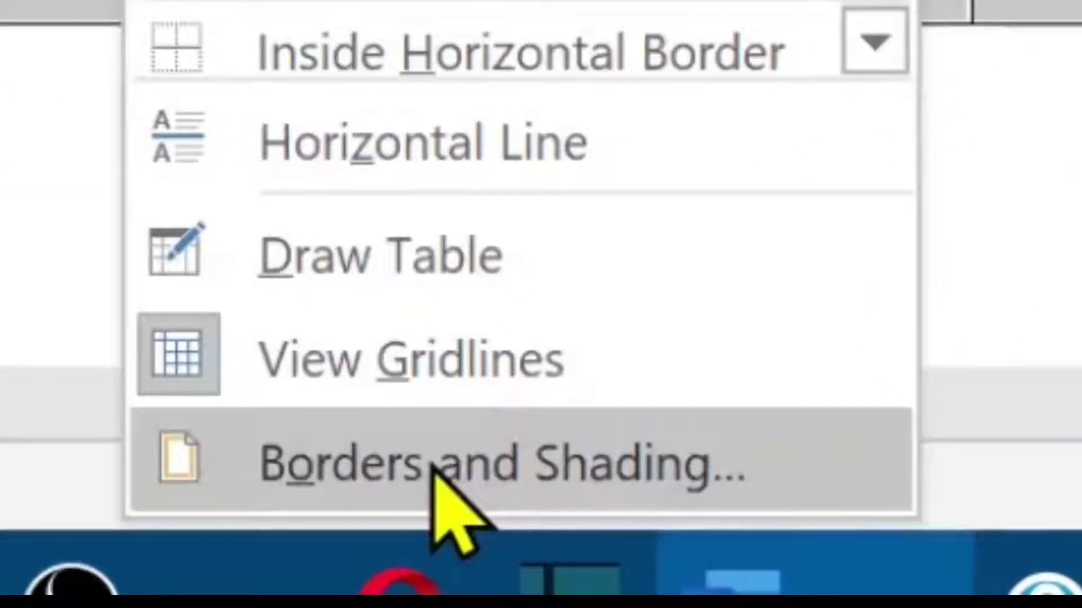
click(640, 575)
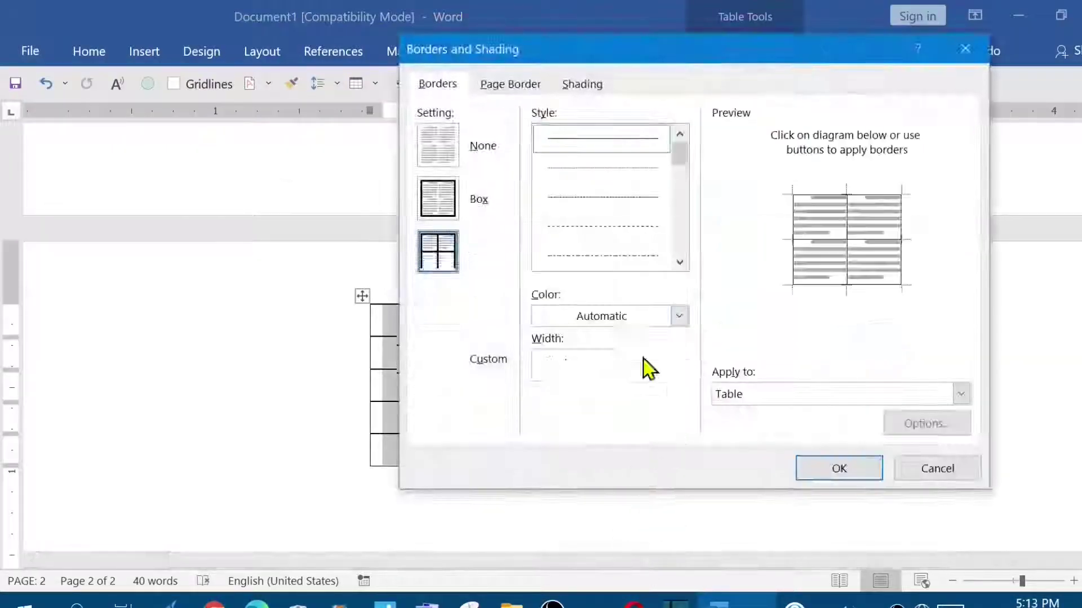
click(679, 317)
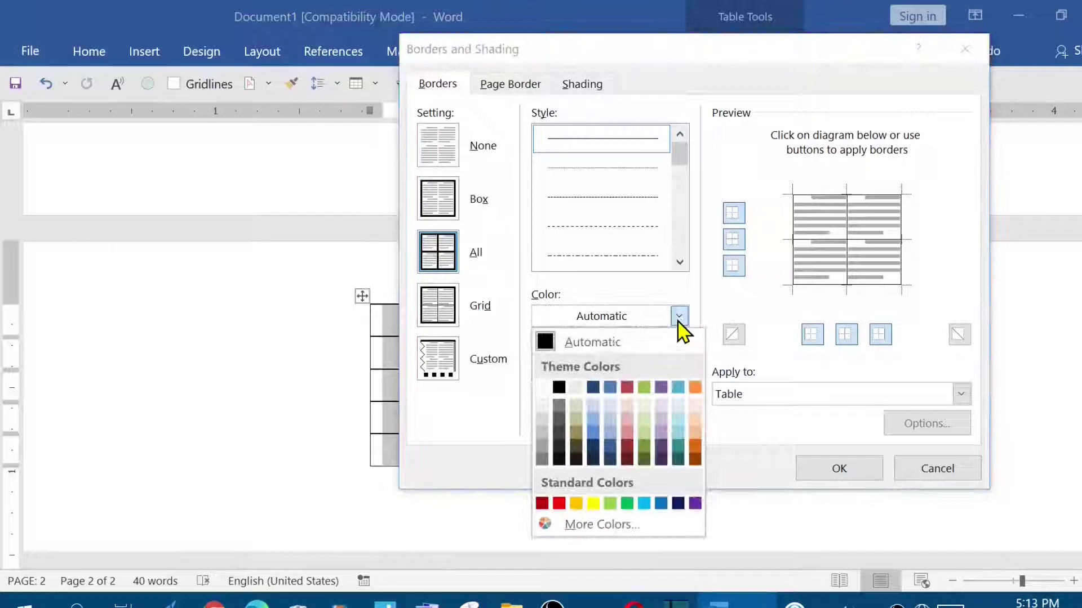
click(559, 503)
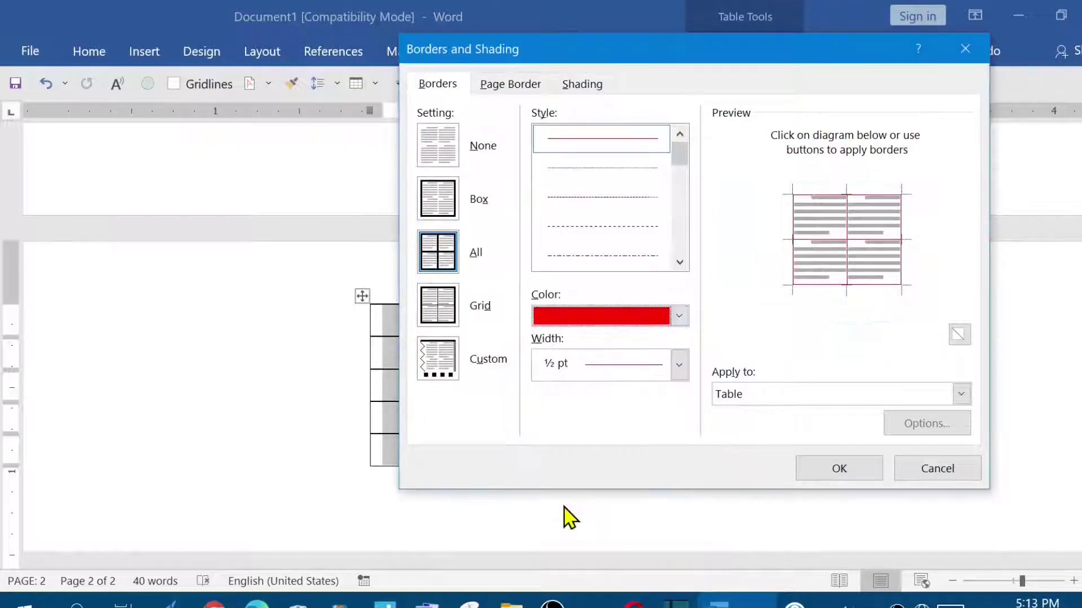
click(679, 366)
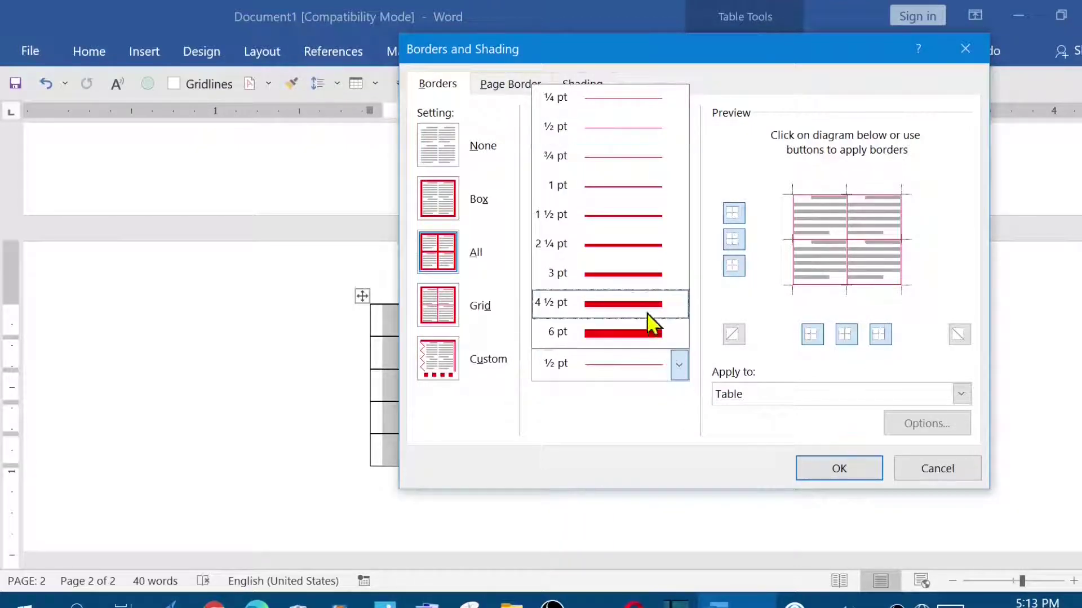
click(627, 253)
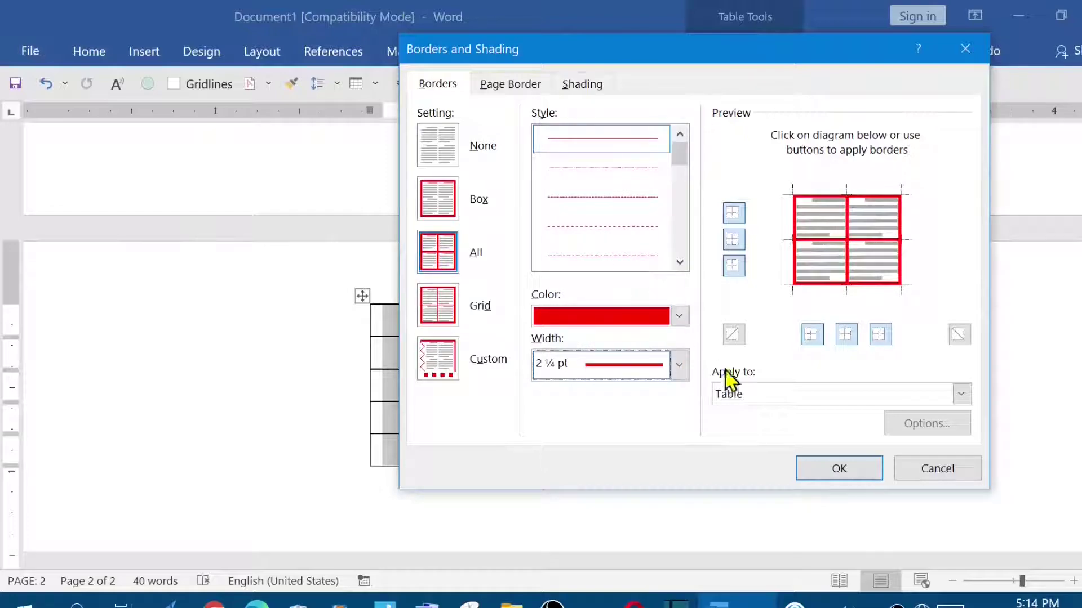
click(838, 470)
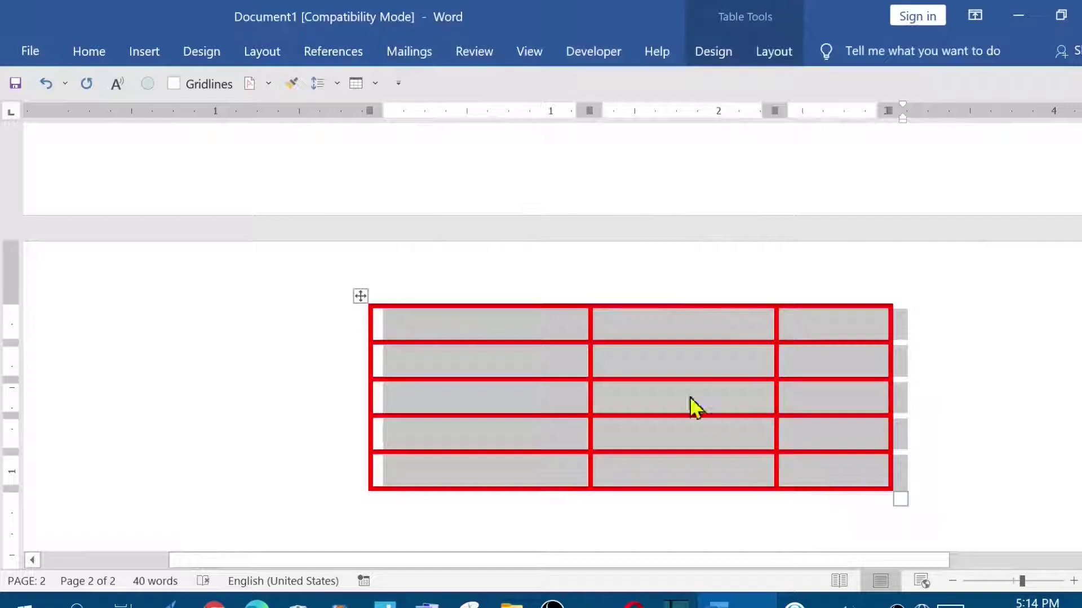
click(539, 329)
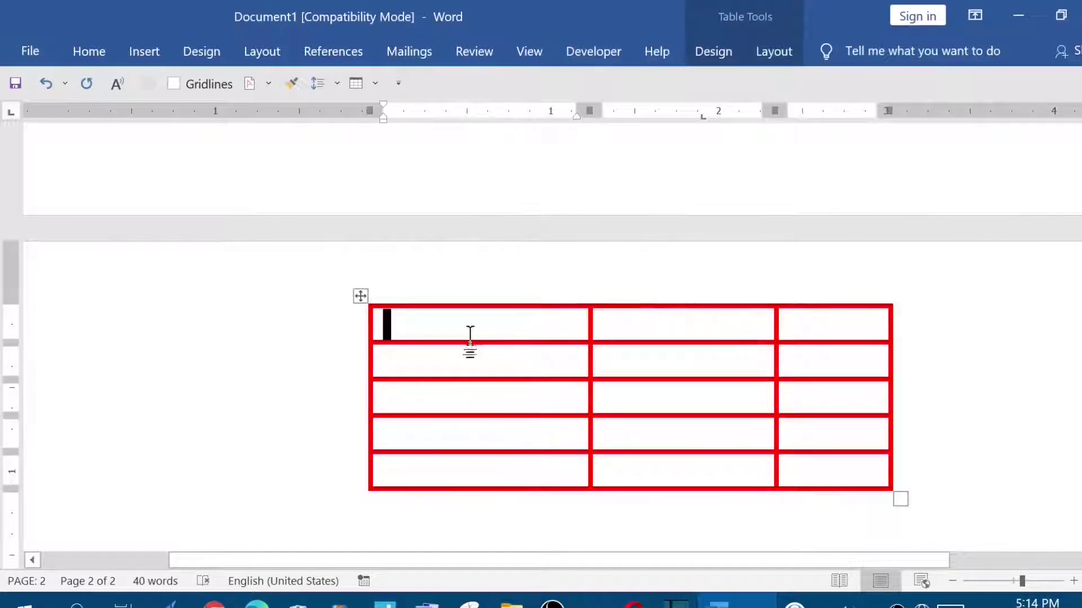